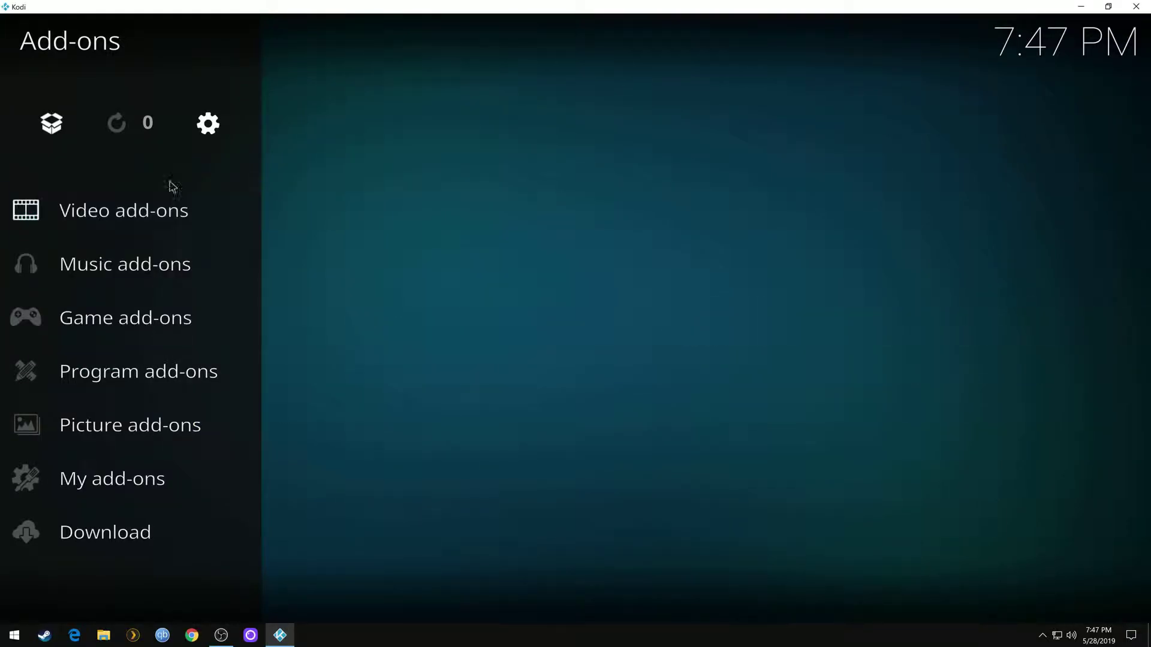
# - Allow add-on installation from unknown sources in the system settings, accept the warning and return to the home screen
pyautogui.click(206, 116)
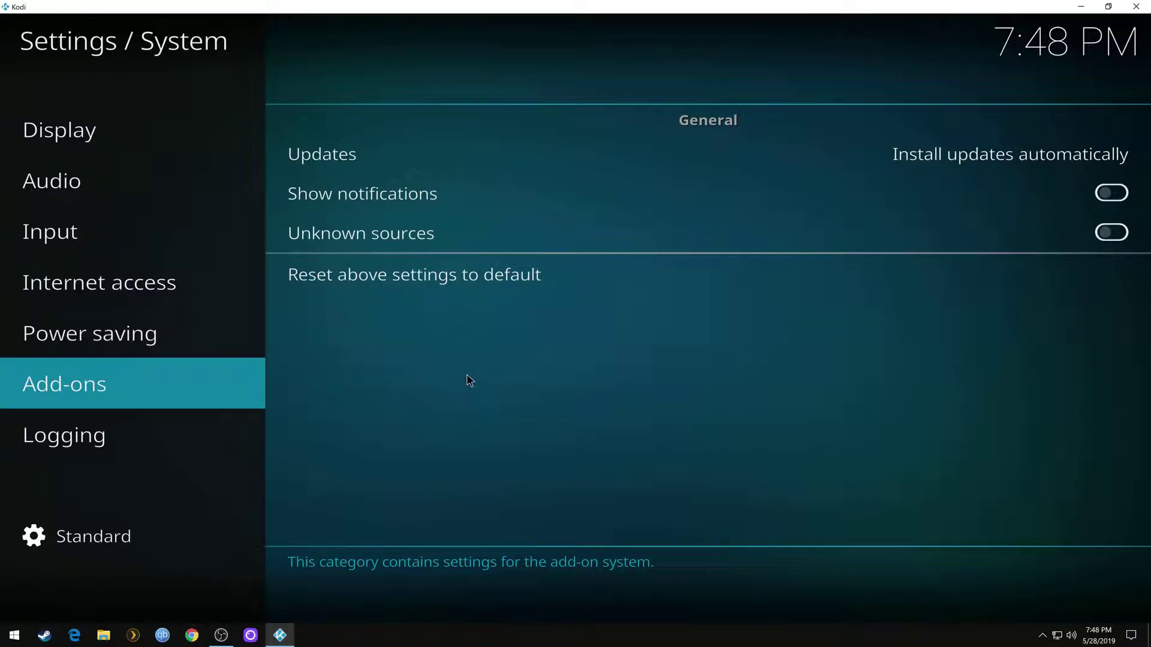
pyautogui.click(422, 236)
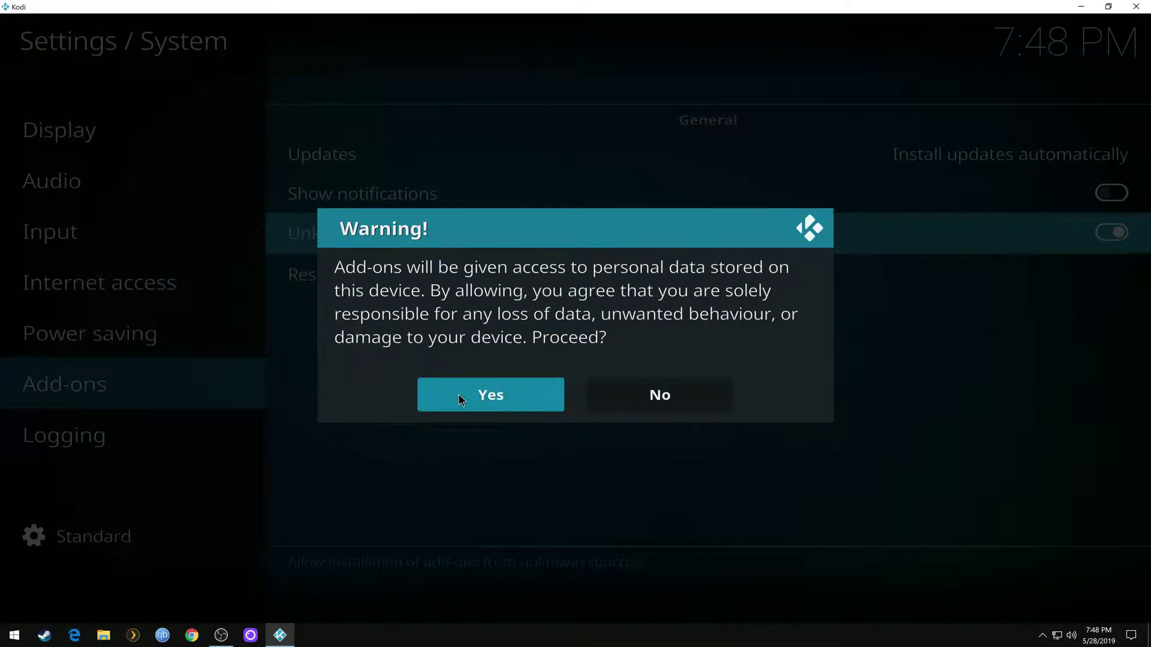
pyautogui.click(470, 398)
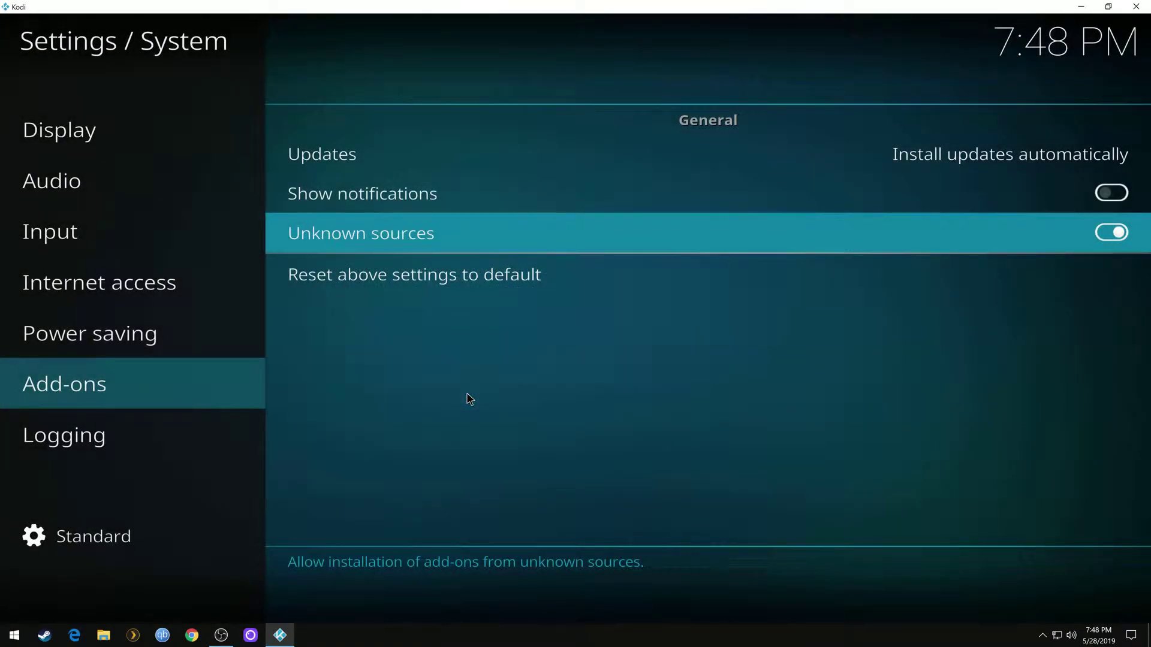
pyautogui.press('Escape')
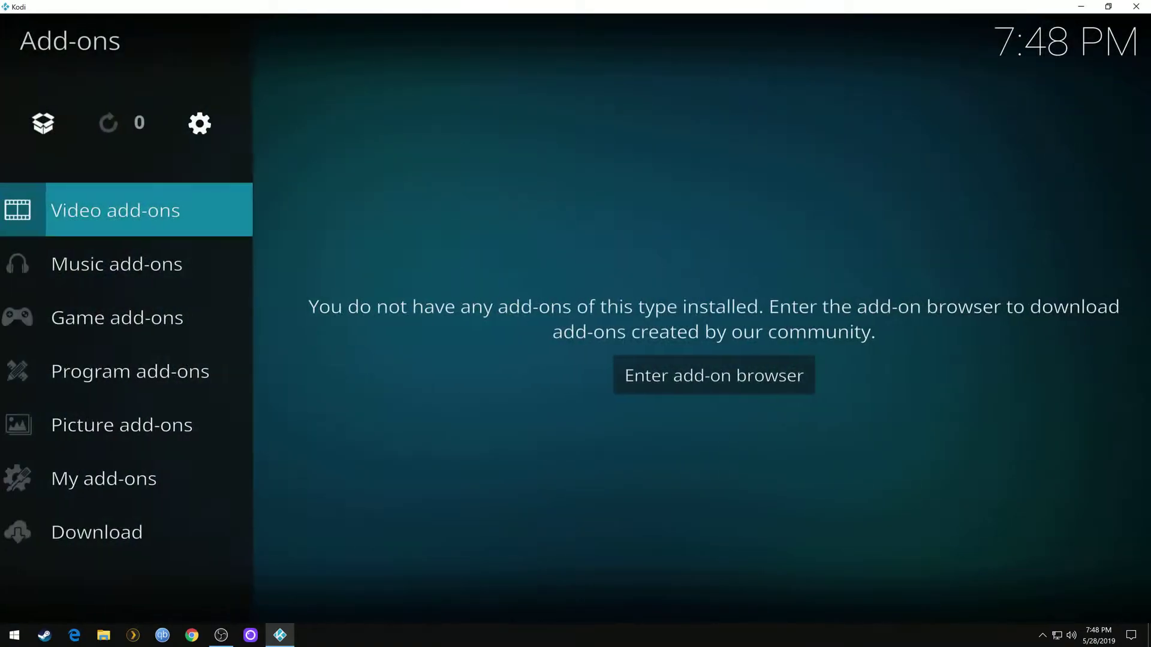
pyautogui.press('Escape')
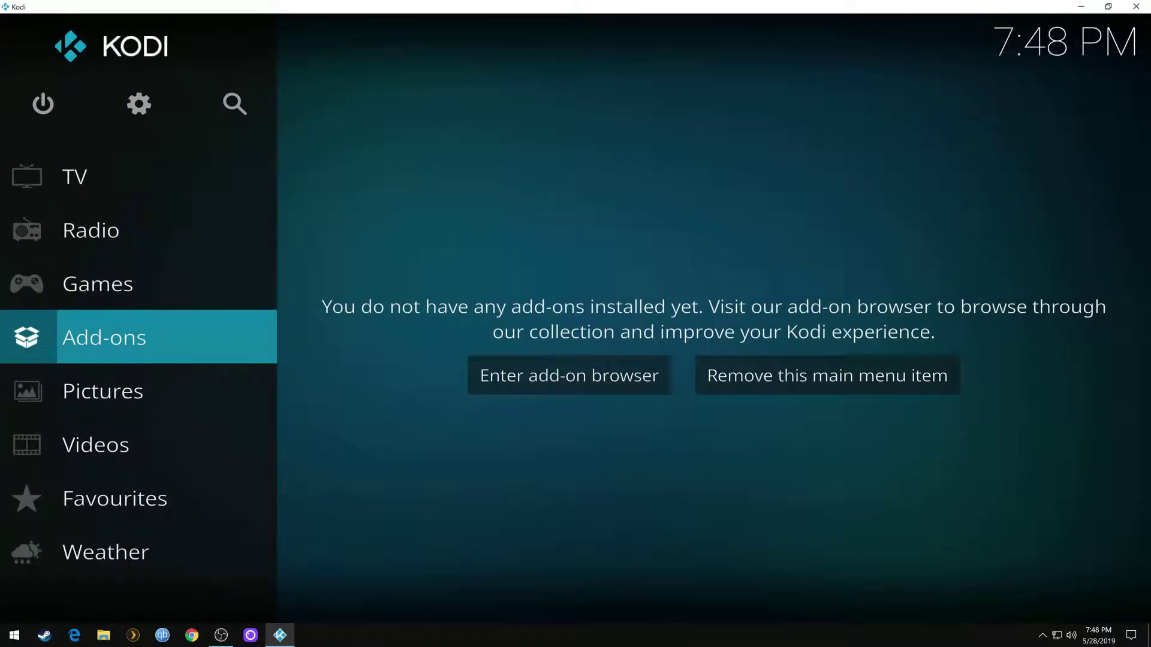
pyautogui.click(119, 339)
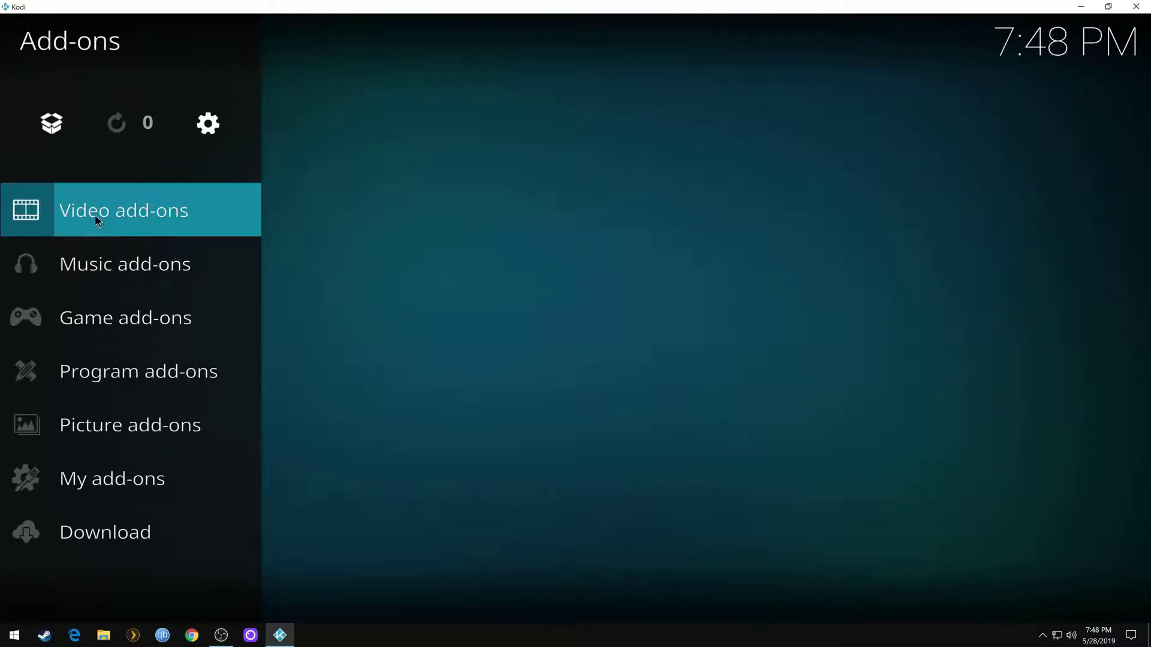
pyautogui.click(49, 125)
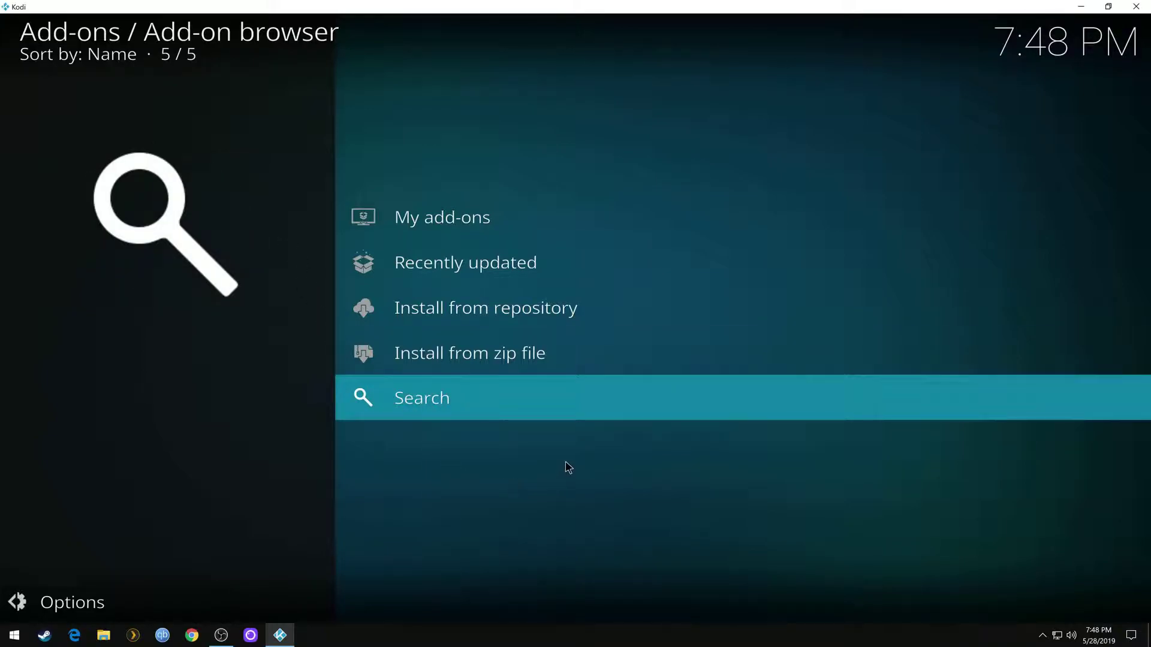
pyautogui.press('BackSpace')
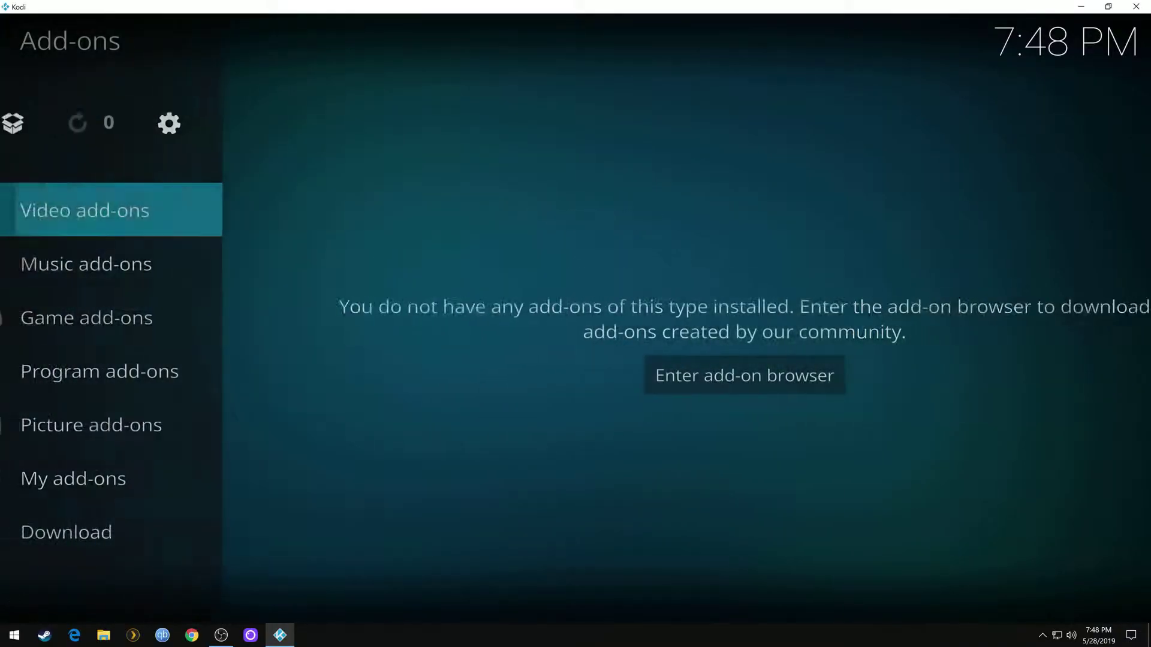
pyautogui.press('BackSpace')
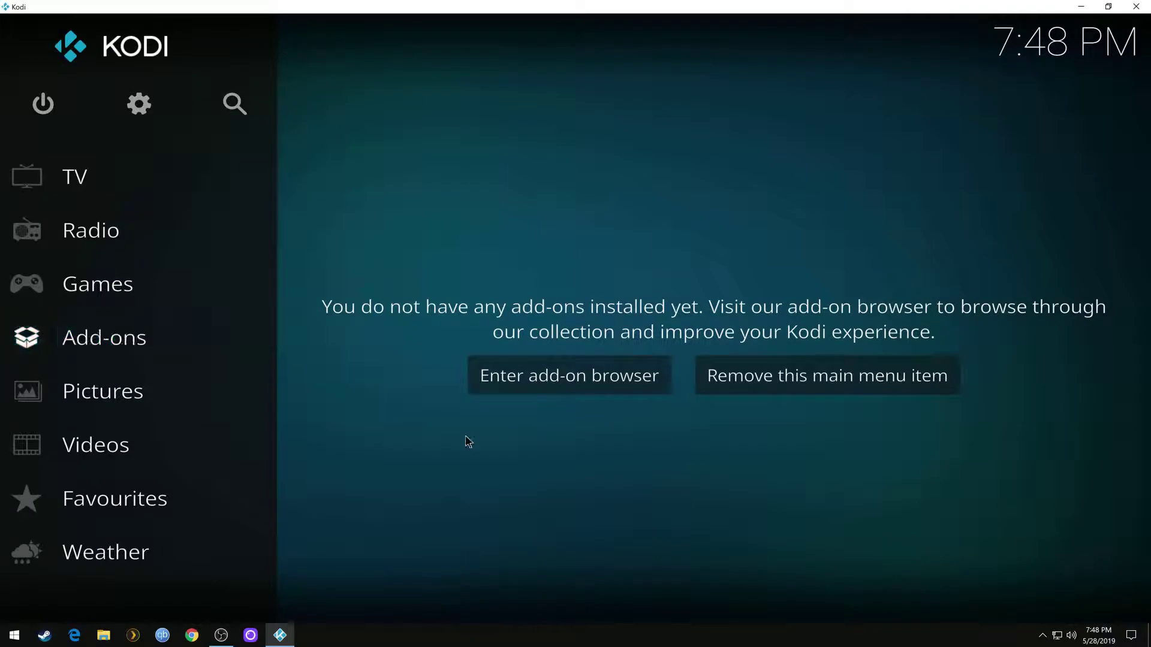
pyautogui.click(131, 102)
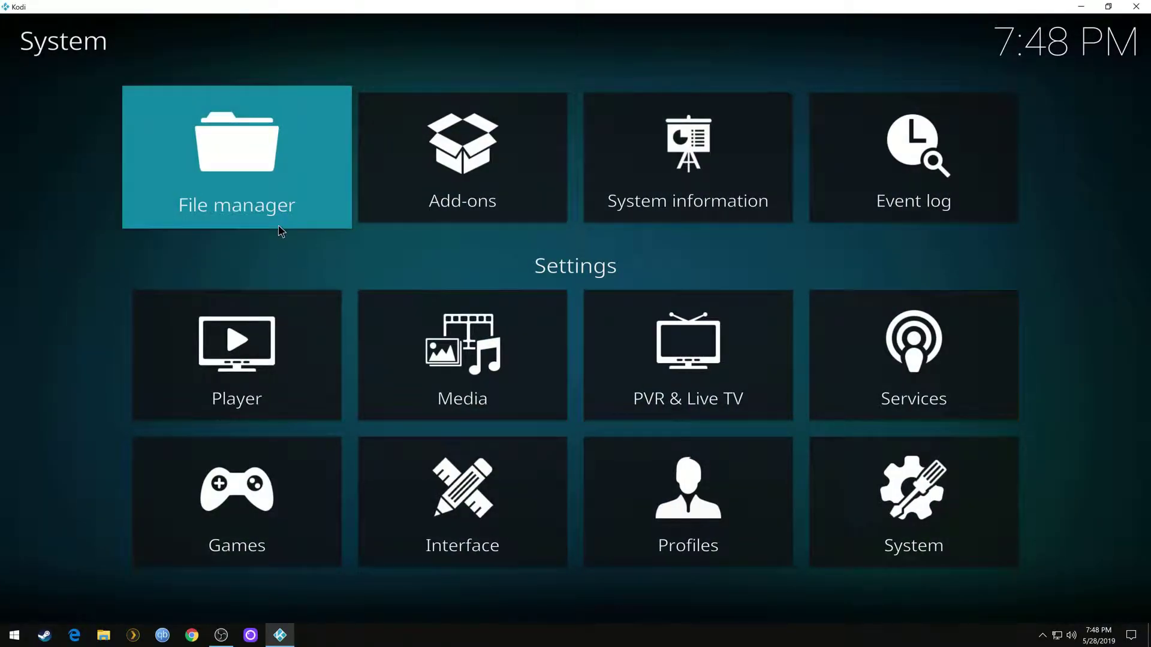
pyautogui.click(264, 169)
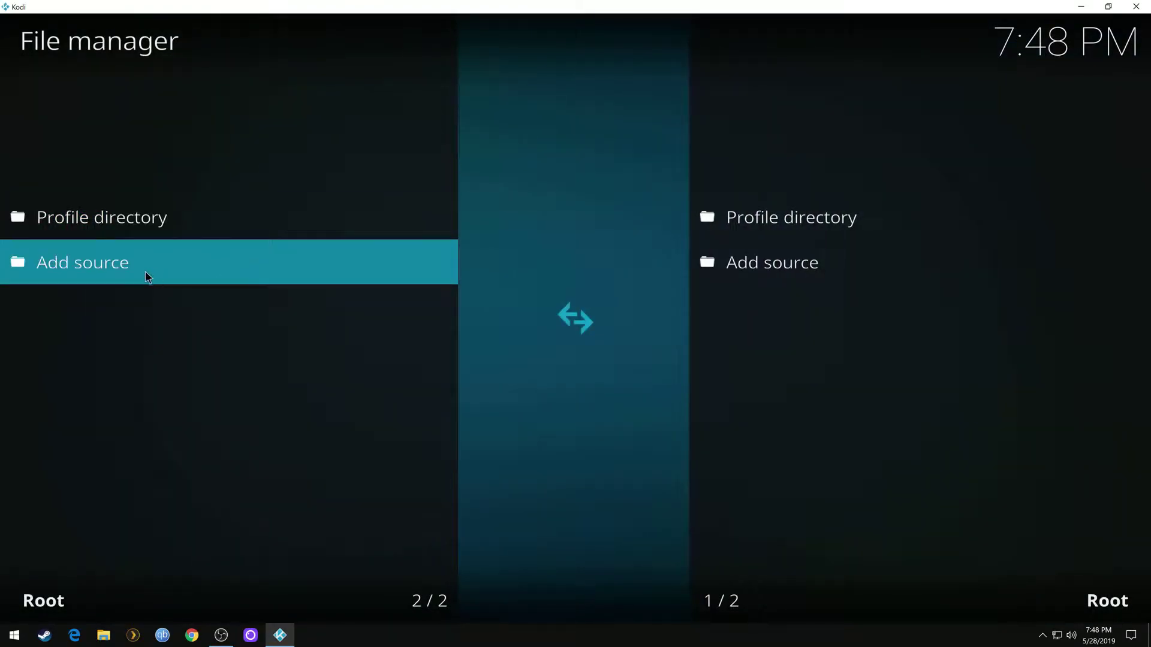
pyautogui.click(115, 268)
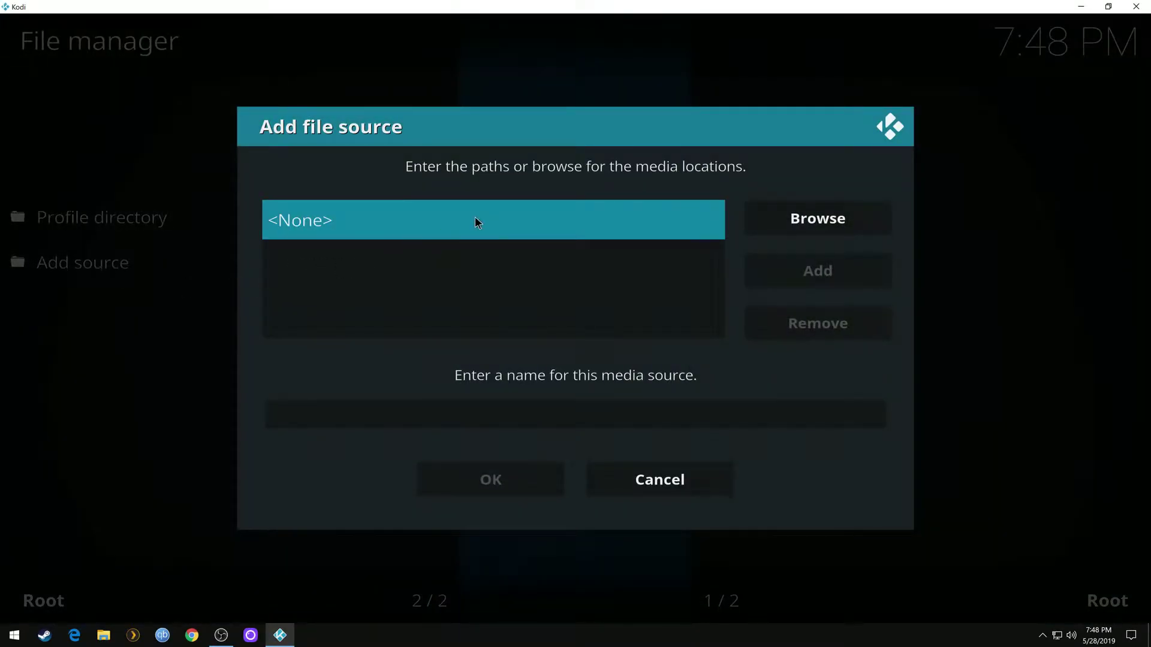
pyautogui.click(475, 222)
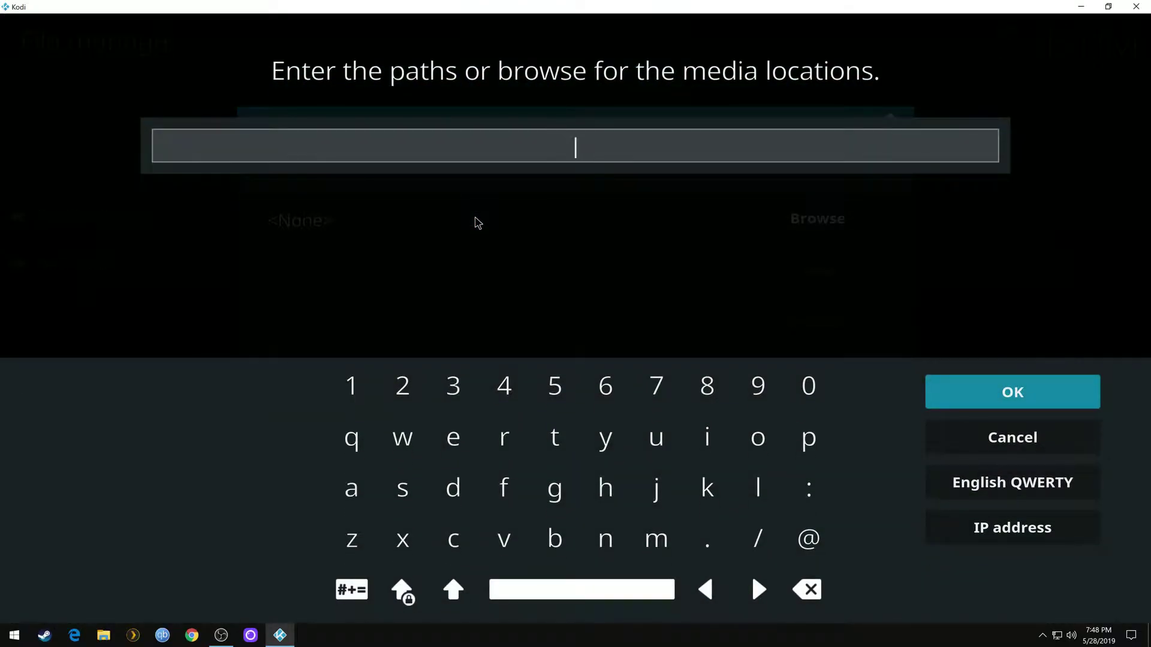
pyautogui.write('http://repo.rubyjewelwizard.com/')
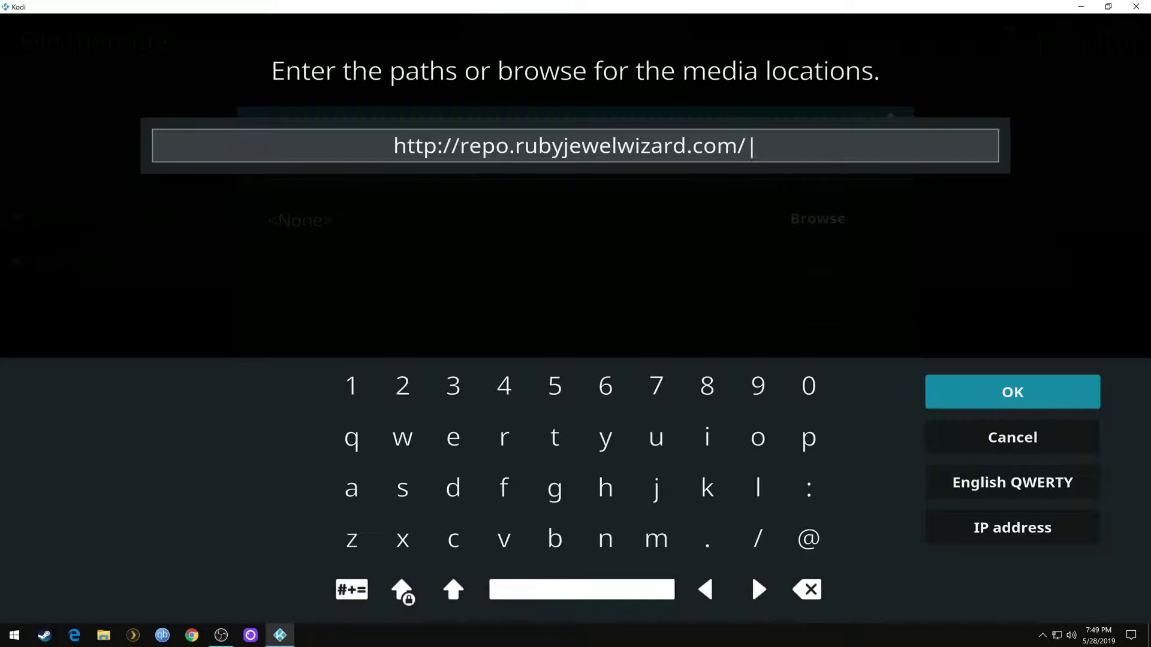
pyautogui.click(994, 397)
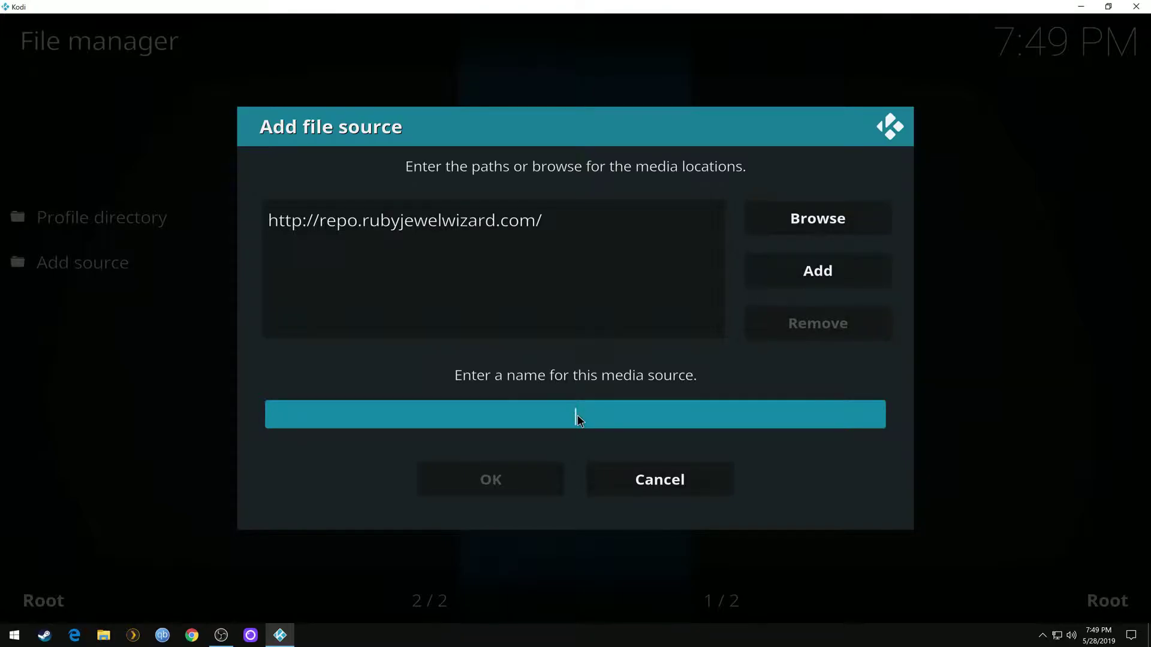
pyautogui.write('.greased')
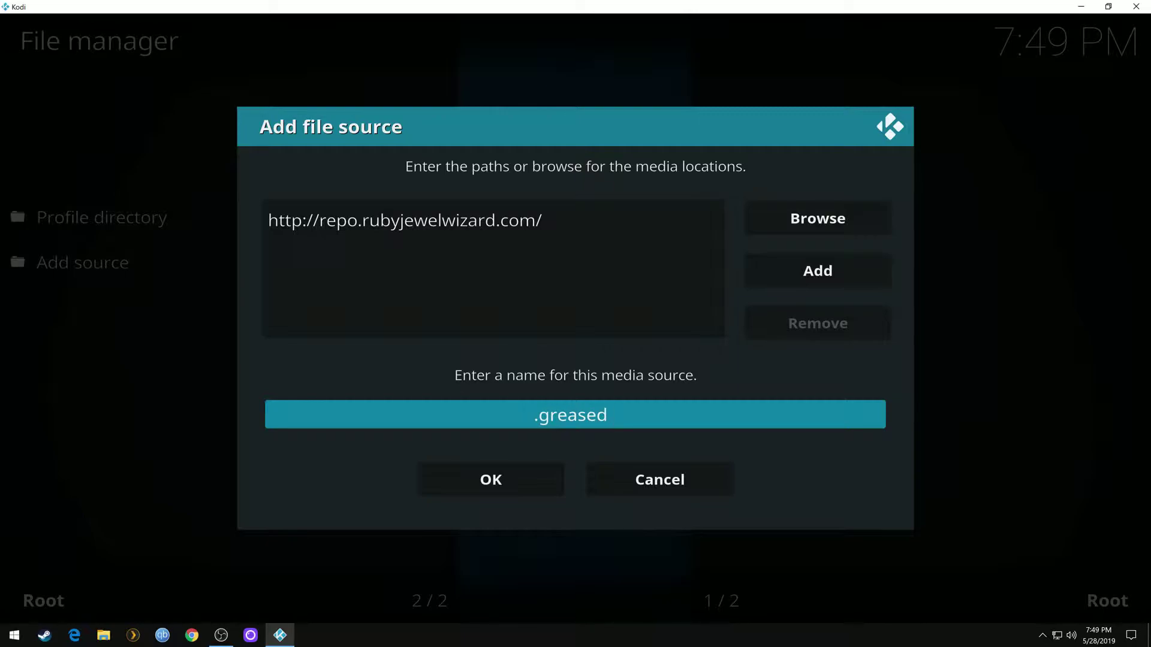
pyautogui.click(491, 480)
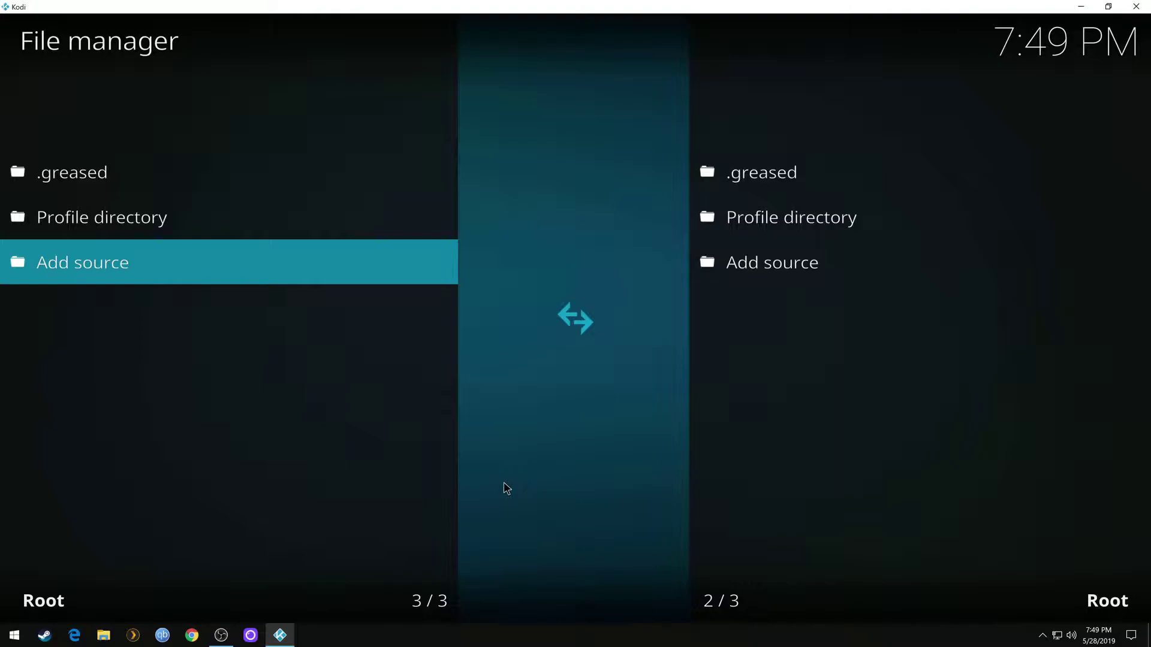
pyautogui.press('Escape')
pyautogui.press('Escape')
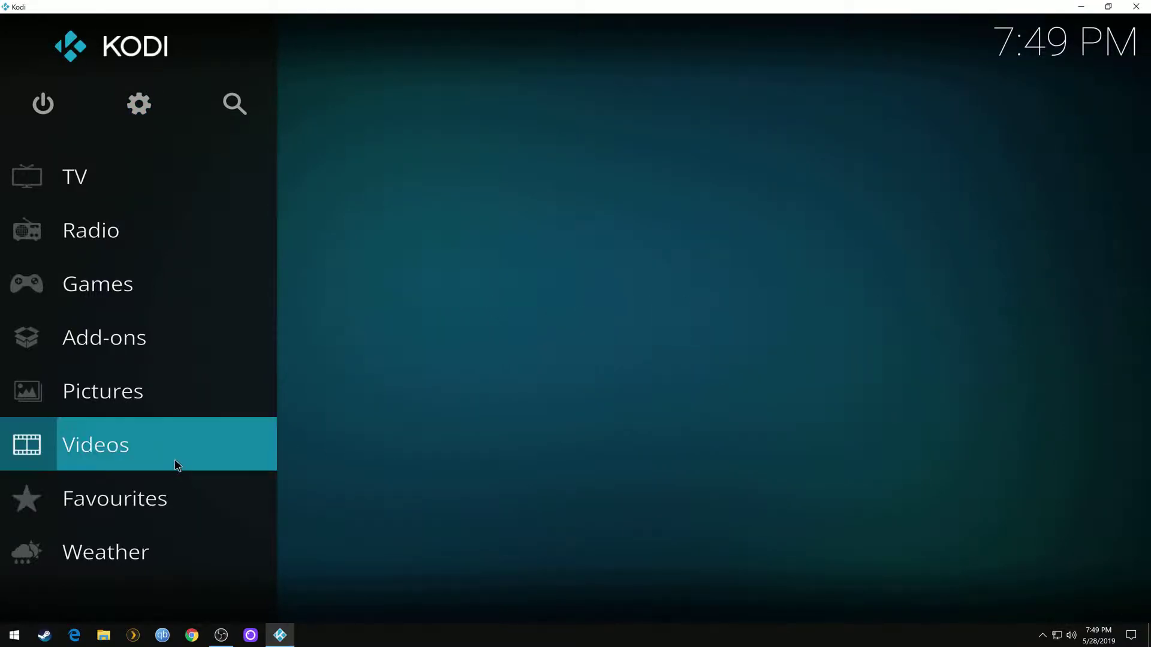
# - Install repository.Diamond-Wizard-Repo-3.6.1.zip from the INSTALL_DIAMOND_REPO folder of the .greased source
pyautogui.click(156, 336)
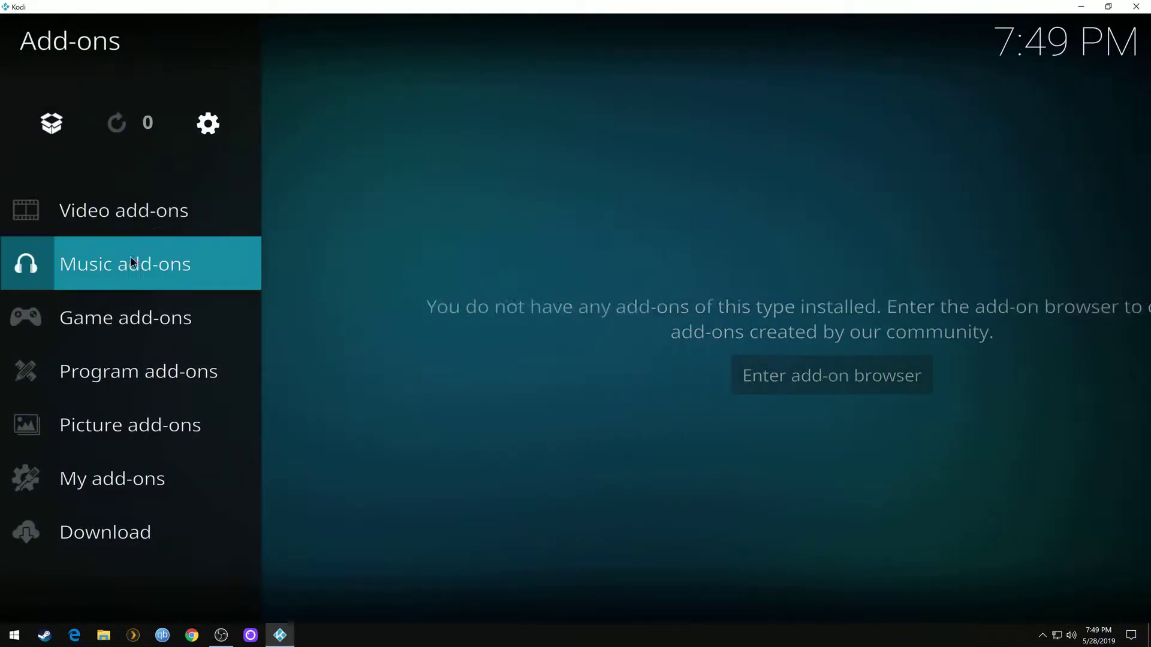
pyautogui.click(42, 114)
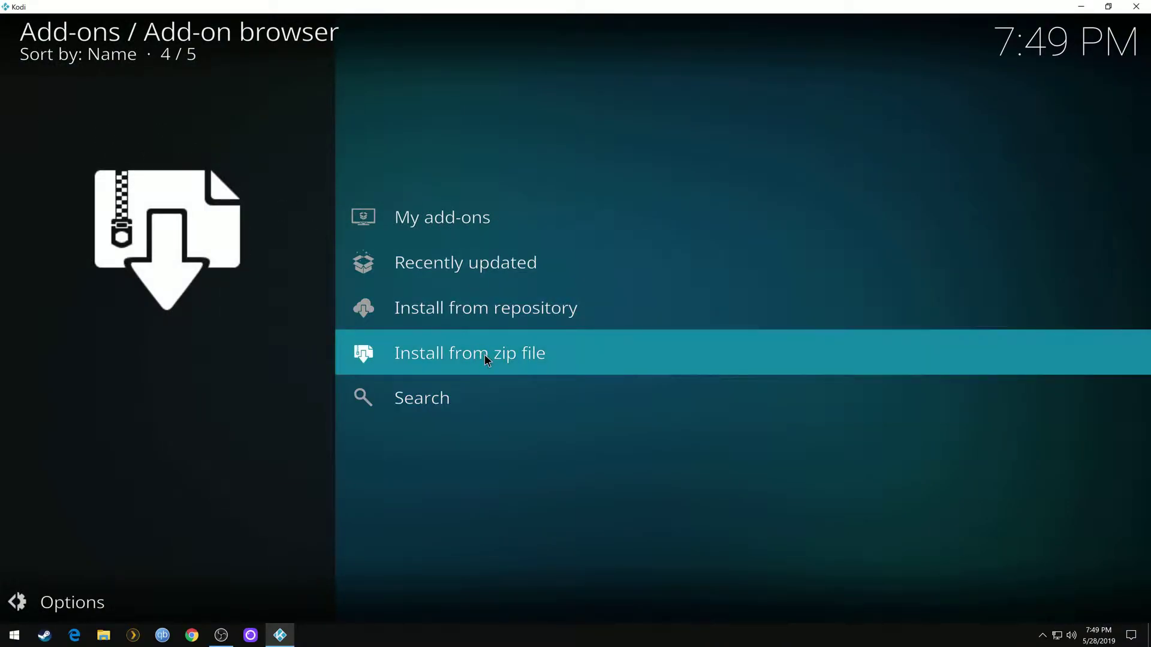
pyautogui.click(557, 354)
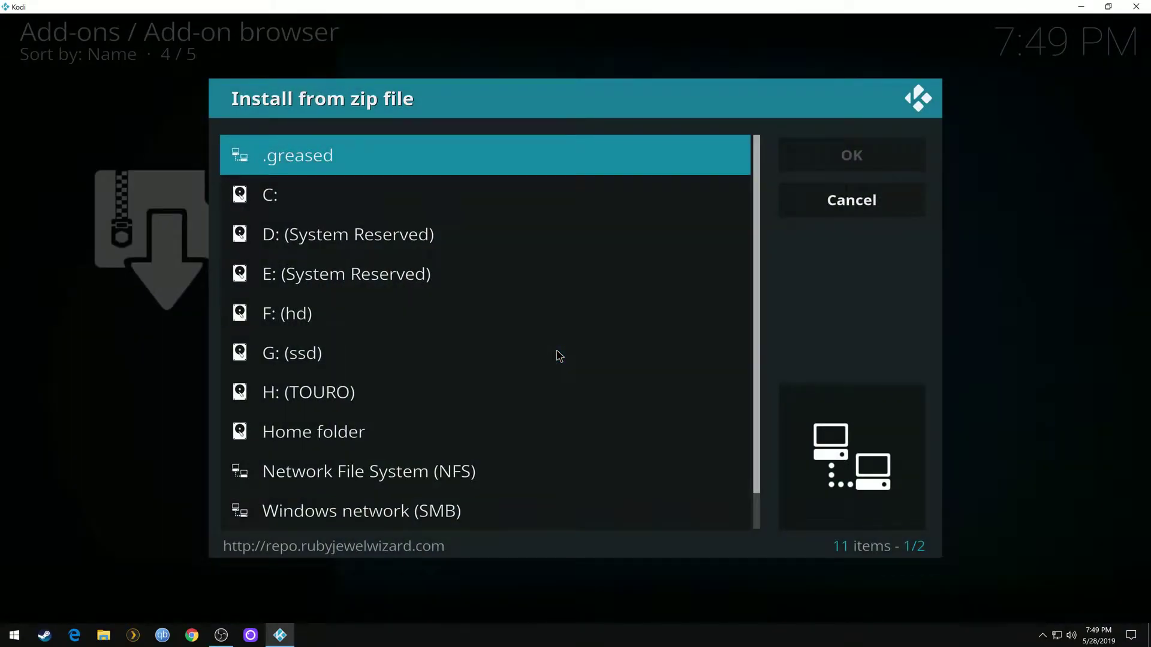
pyautogui.click(332, 154)
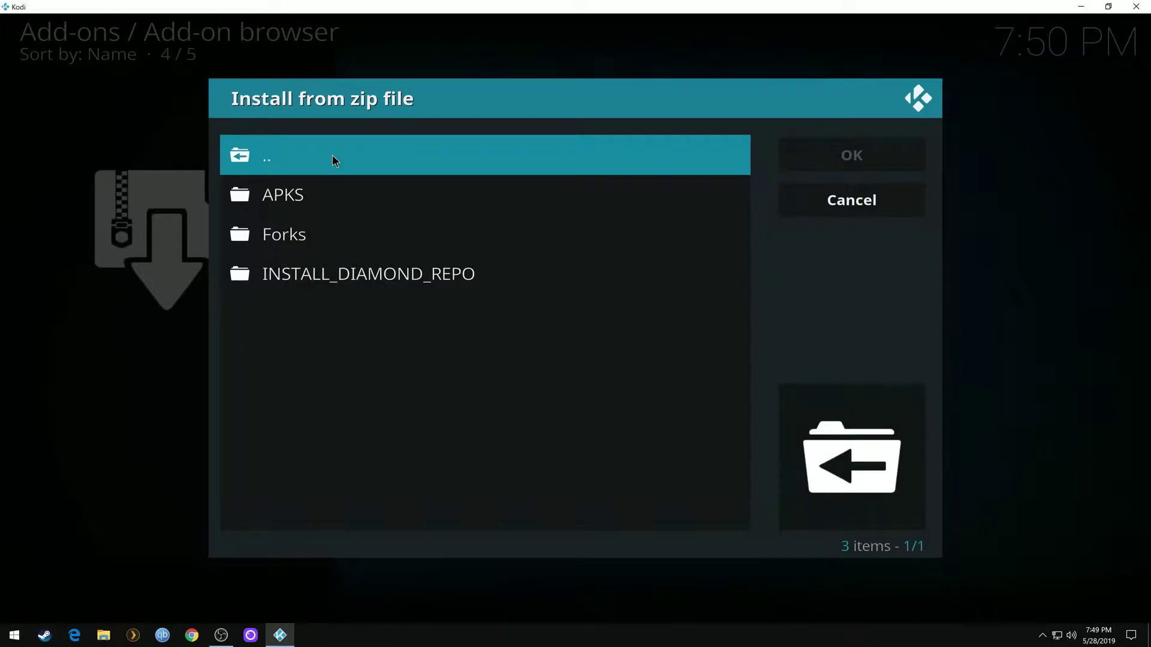
pyautogui.click(397, 278)
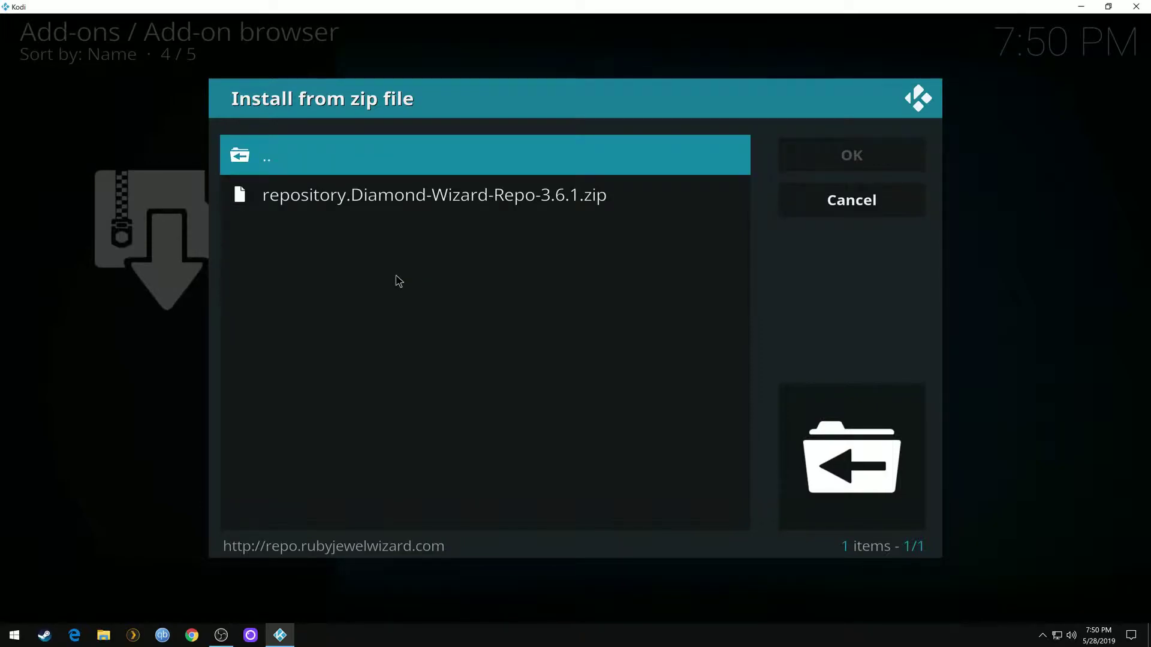
pyautogui.click(383, 196)
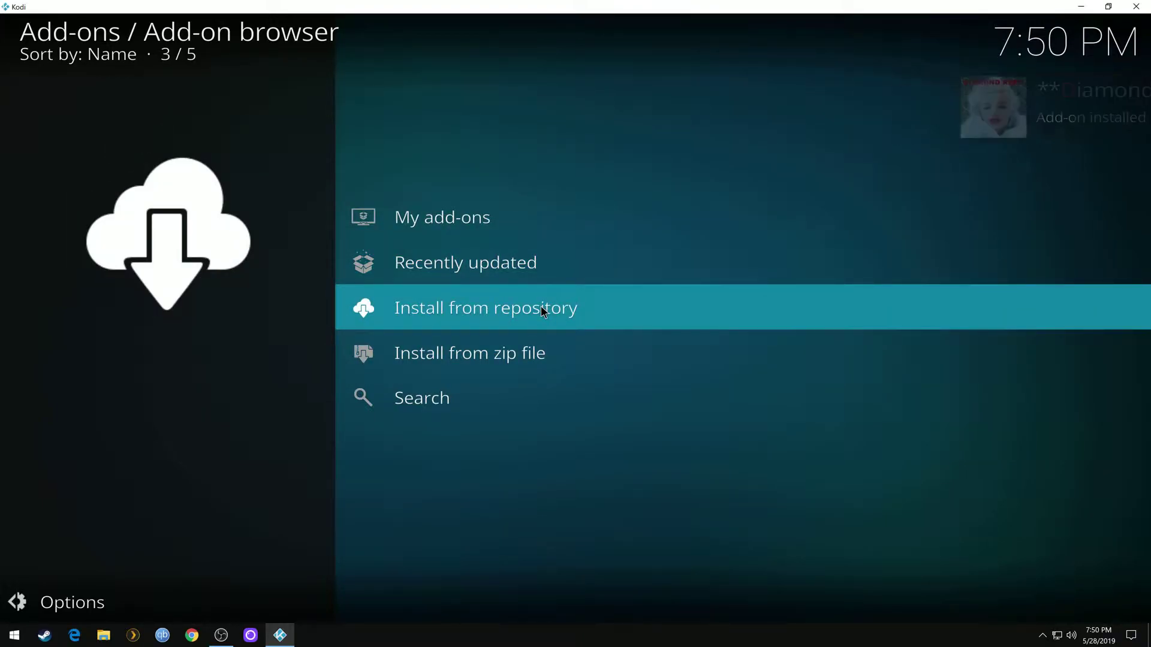
# - Install the Destiny - Greased Lightning video add-on from the Diamond Build Repo, including its additional add-ons
pyautogui.click(541, 310)
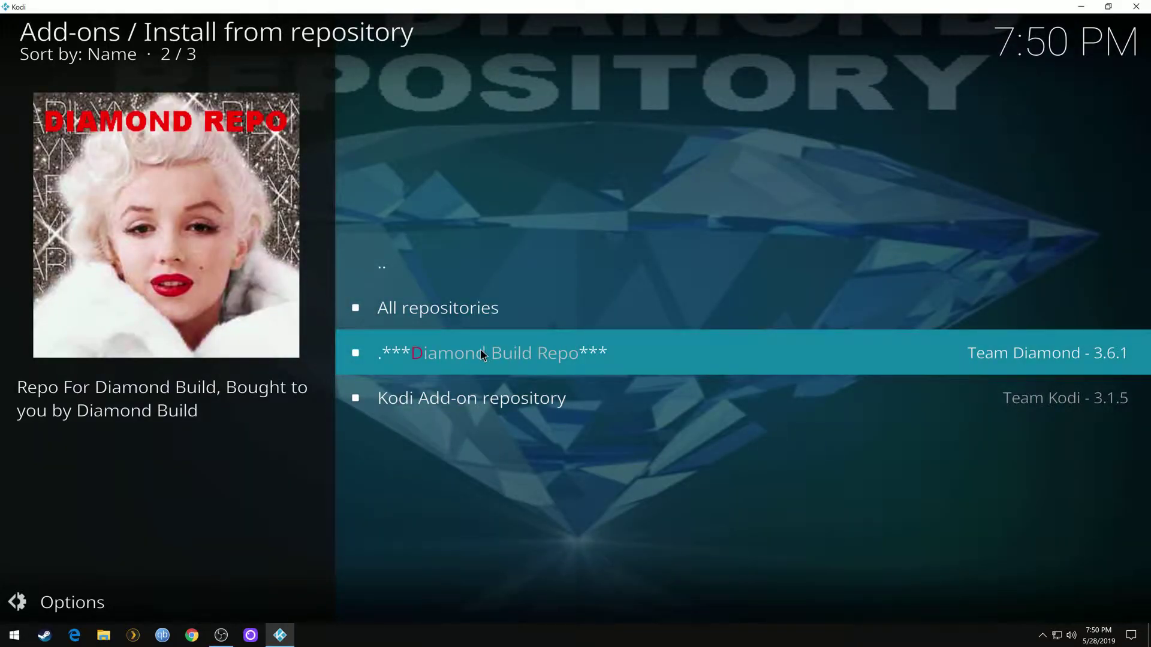
pyautogui.click(480, 353)
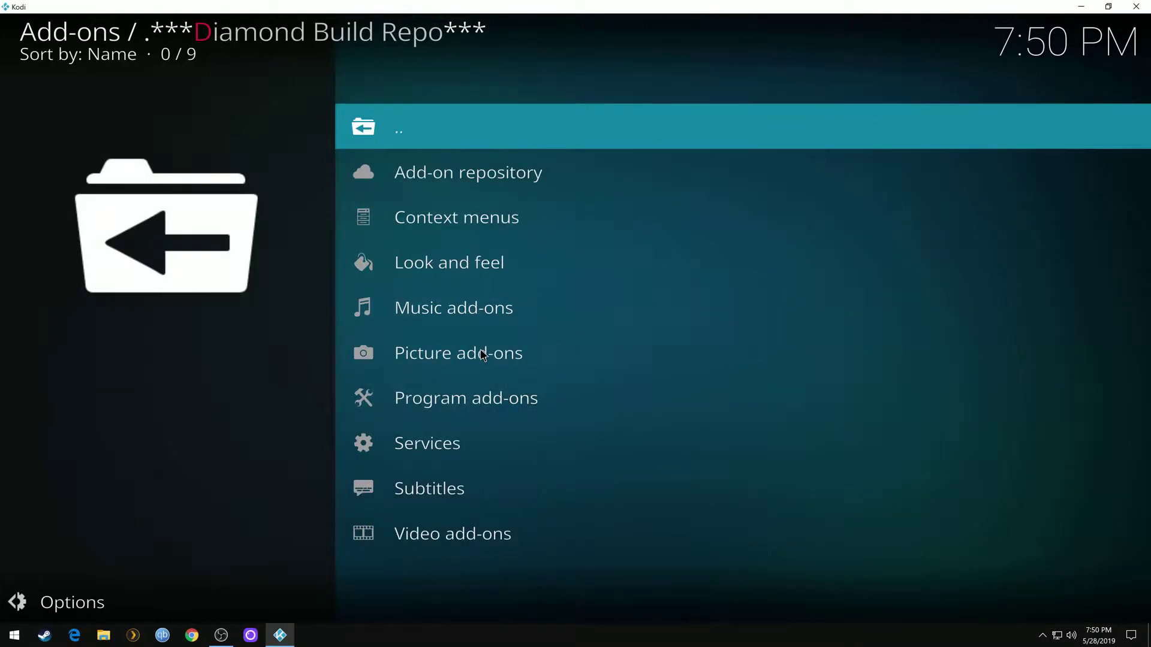
pyautogui.click(462, 541)
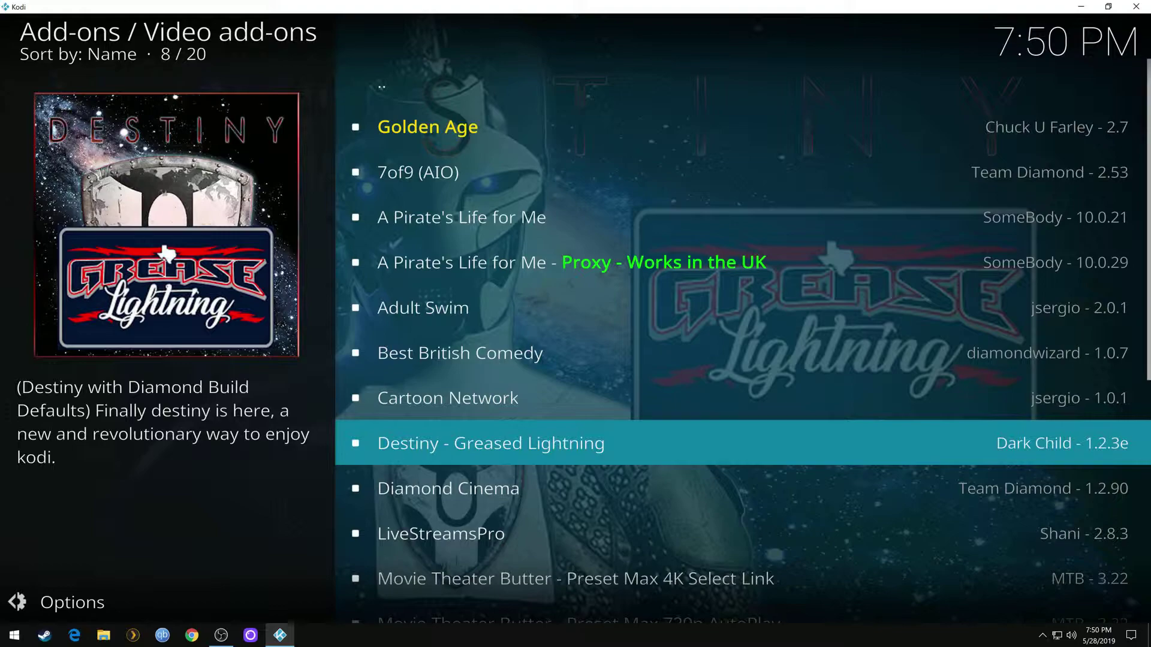
pyautogui.click(477, 444)
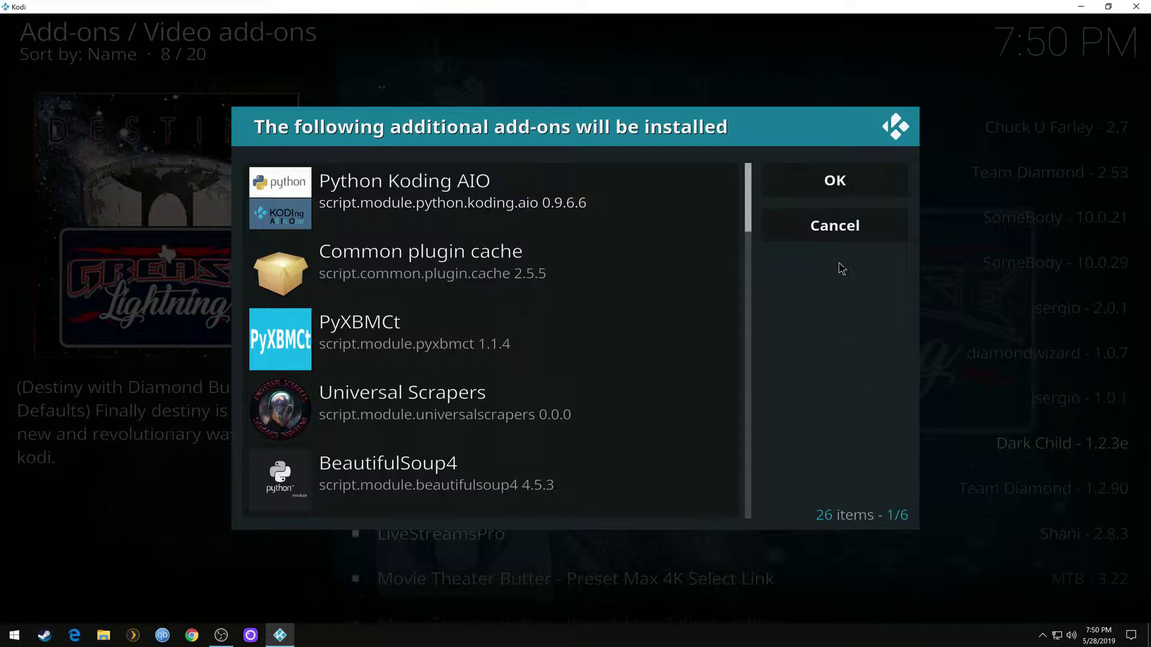
pyautogui.click(837, 179)
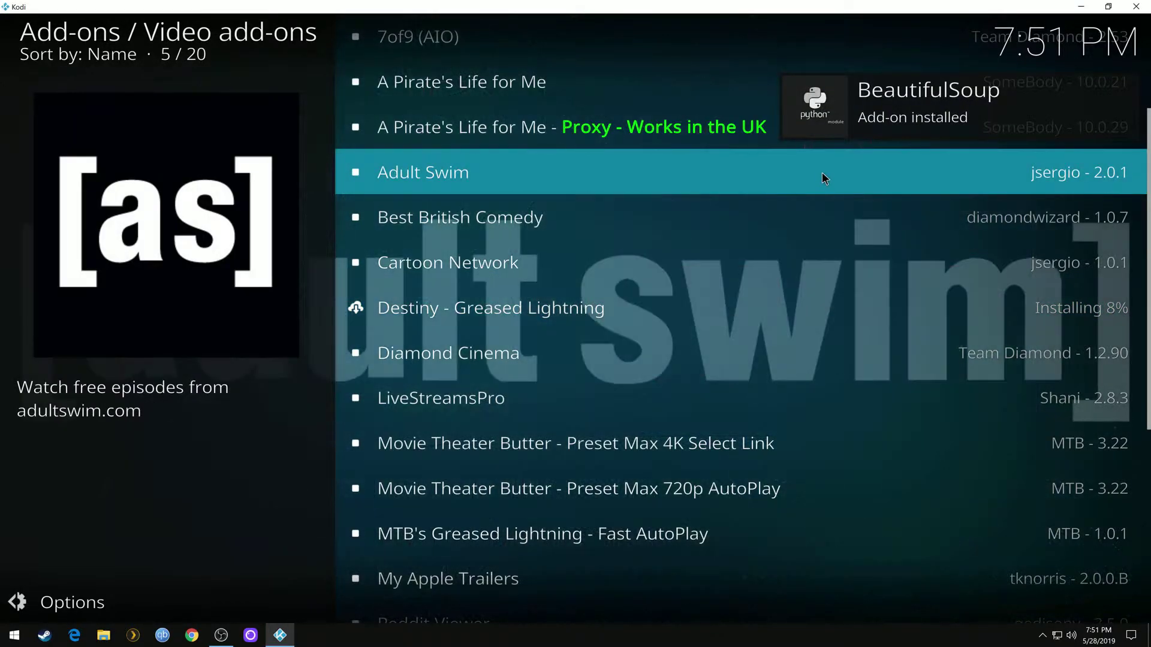
# - Install the LiveStreamsPro video add-on from the same repository together with its additional add-ons
pyautogui.scroll(3, 822, 174)
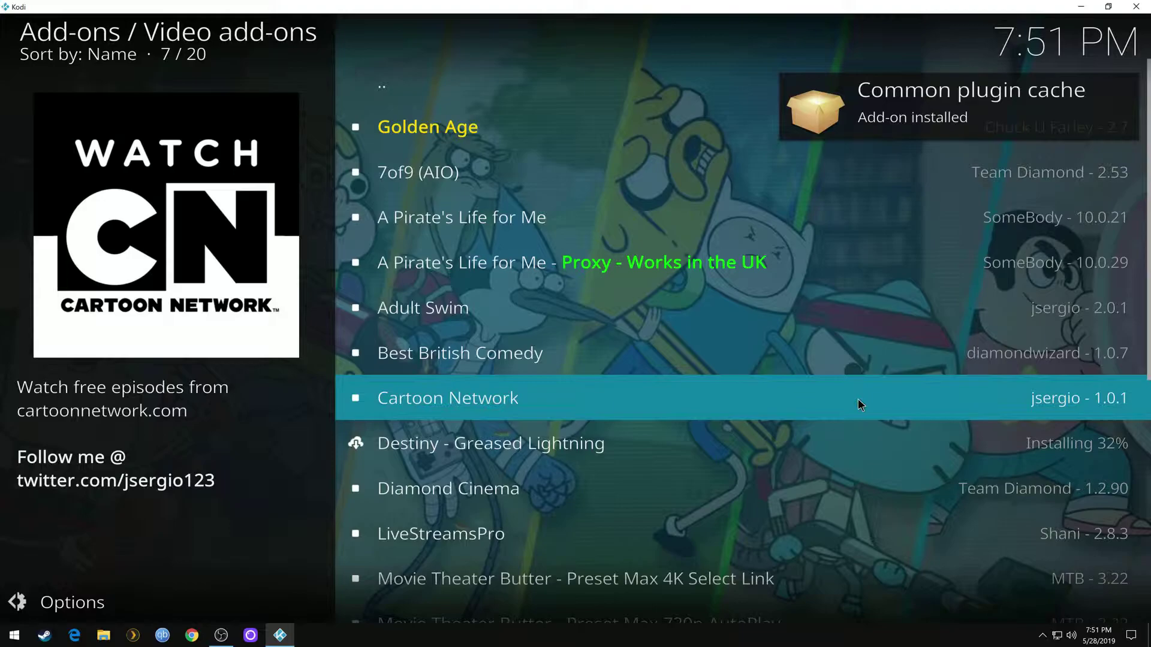
pyautogui.scroll(-3, 858, 398)
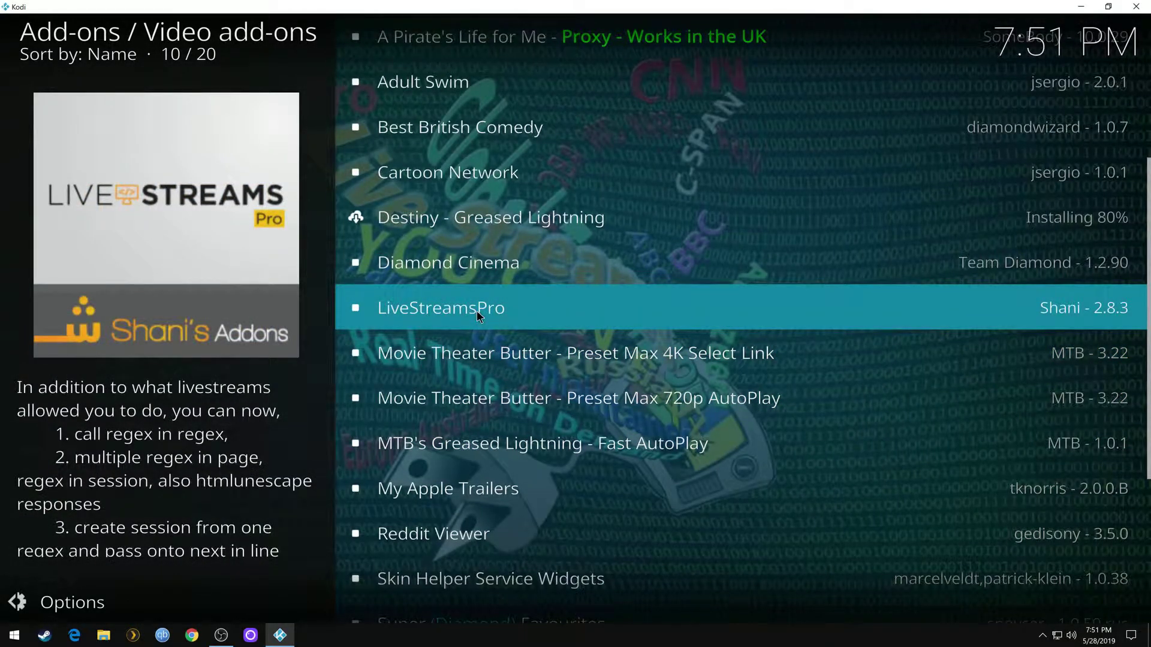
pyautogui.click(483, 310)
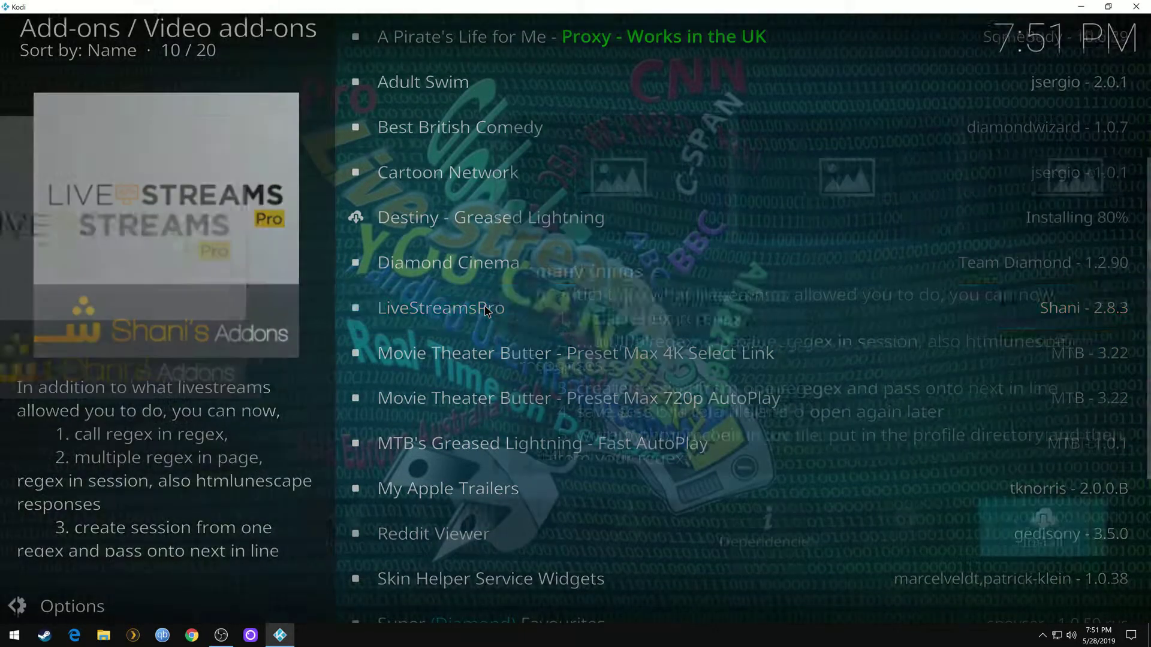
pyautogui.click(896, 542)
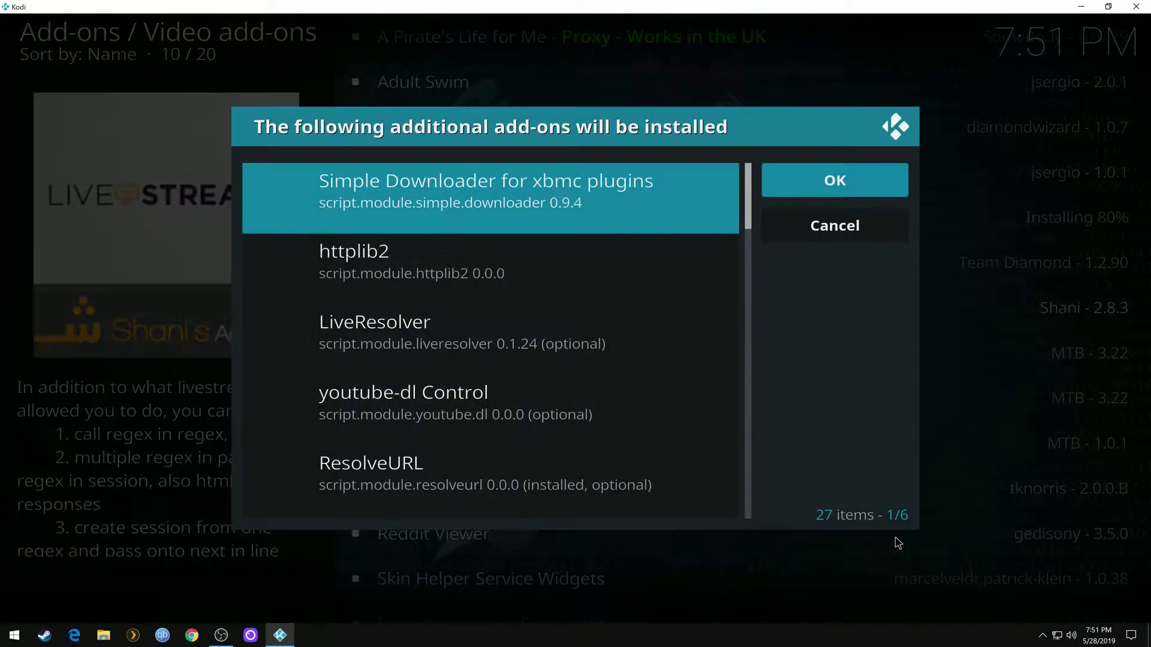
pyautogui.click(854, 168)
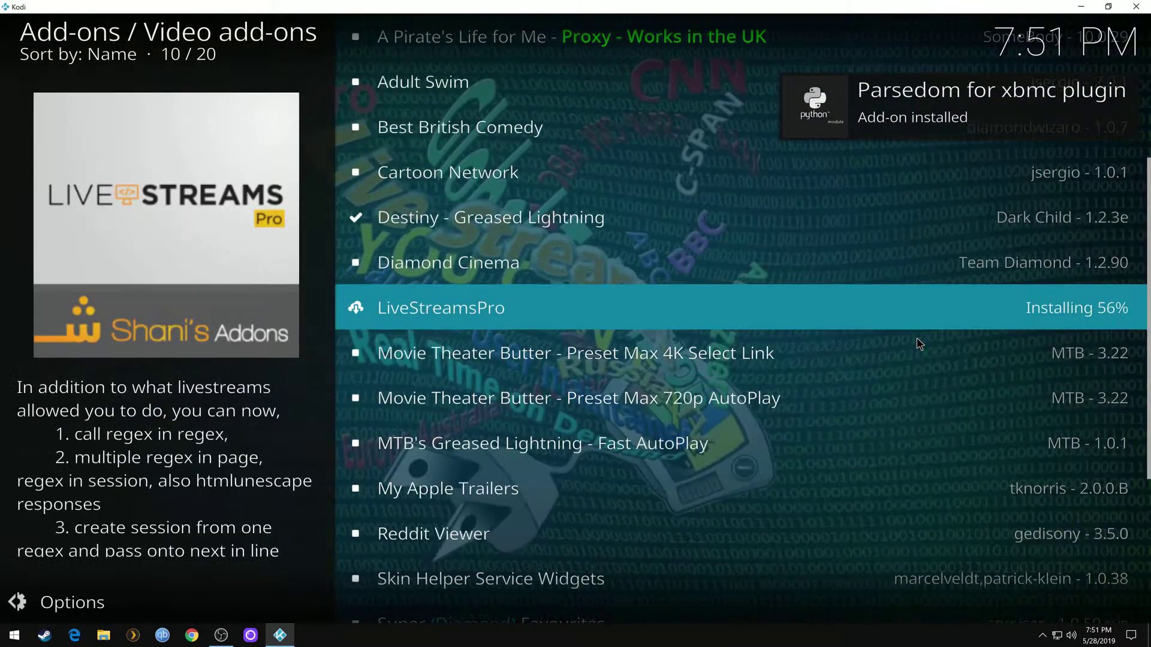
pyautogui.scroll(-2, 855, 336)
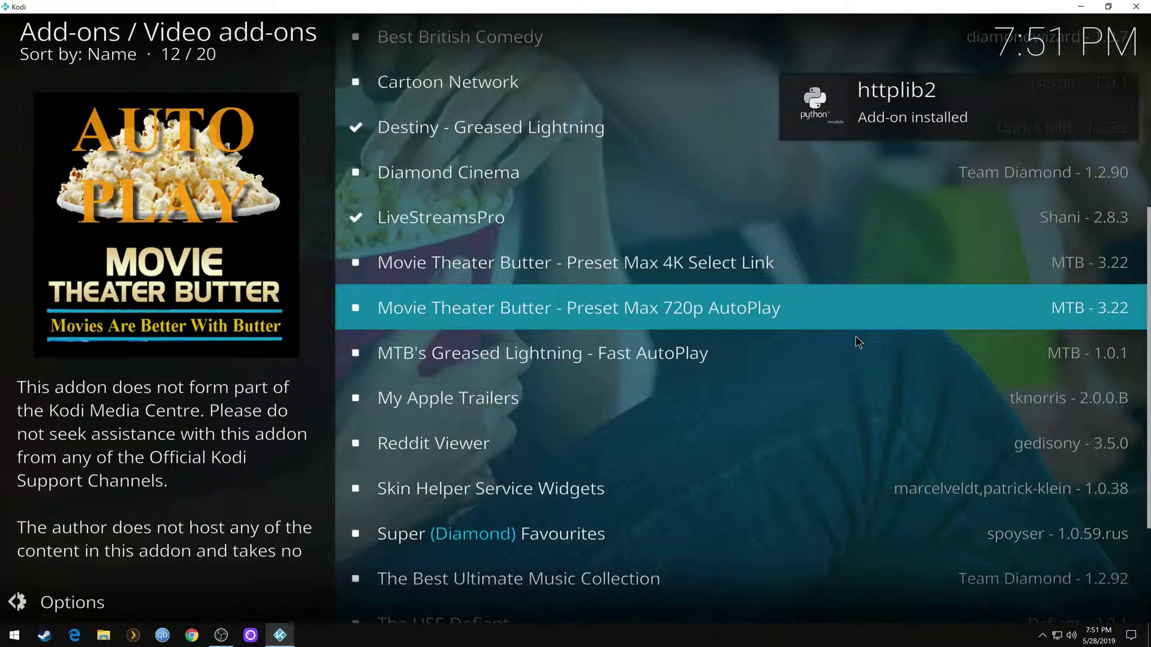
pyautogui.scroll(-2, 852, 354)
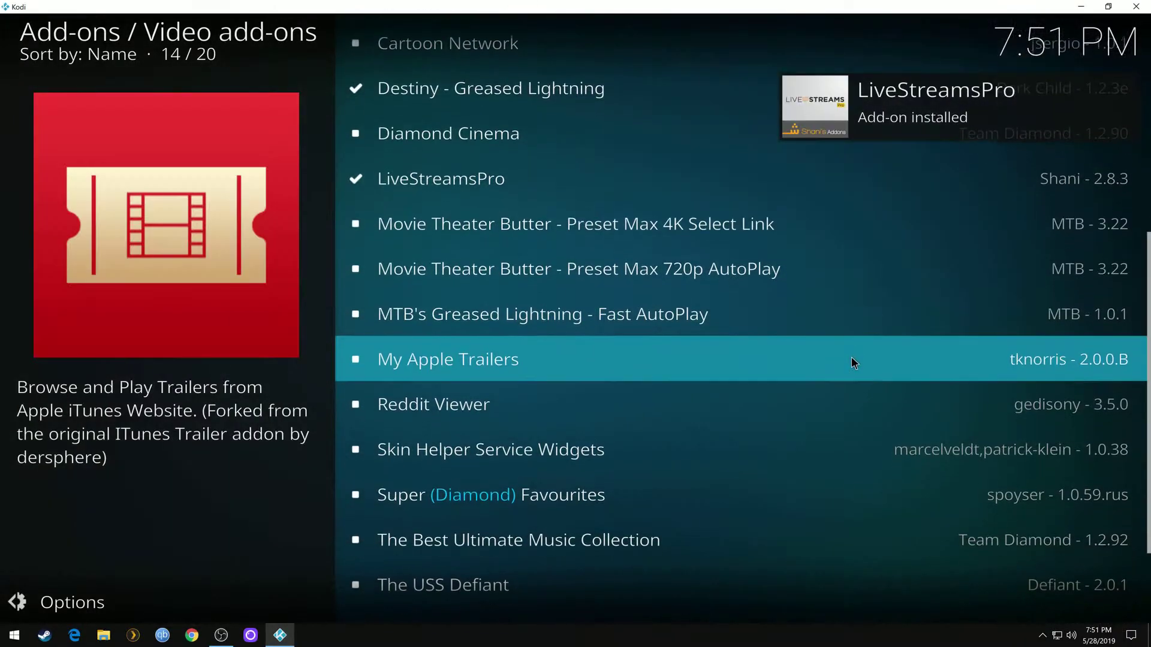
pyautogui.scroll(-2, 852, 372)
pyautogui.scroll(5, 832, 398)
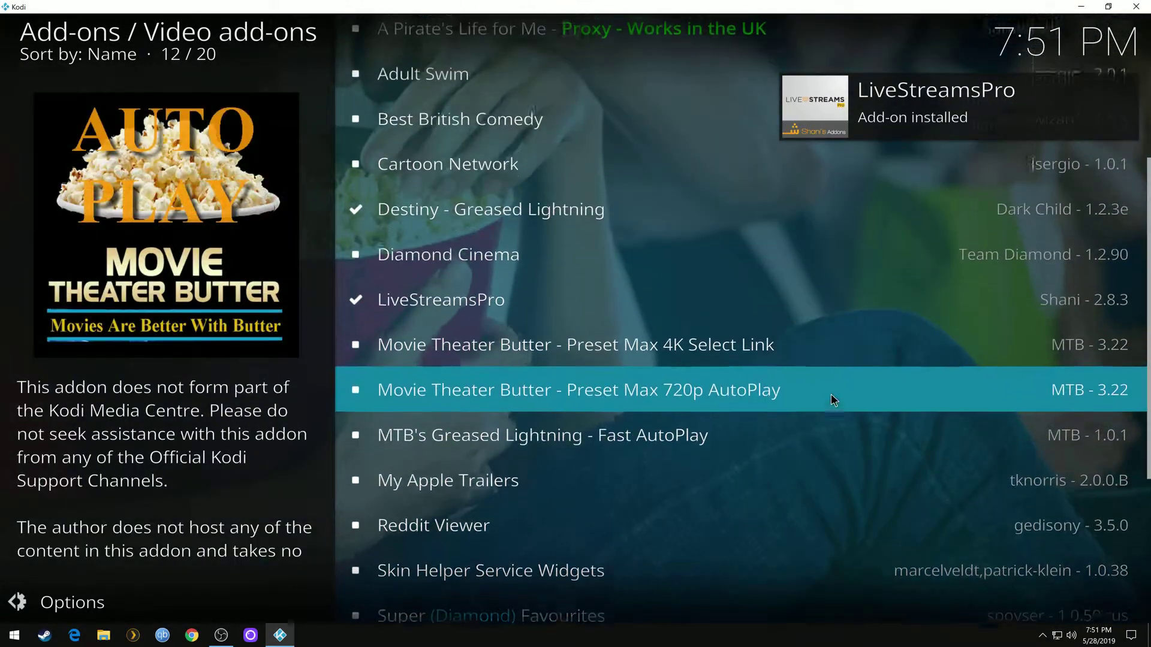
pyautogui.scroll(5, 831, 400)
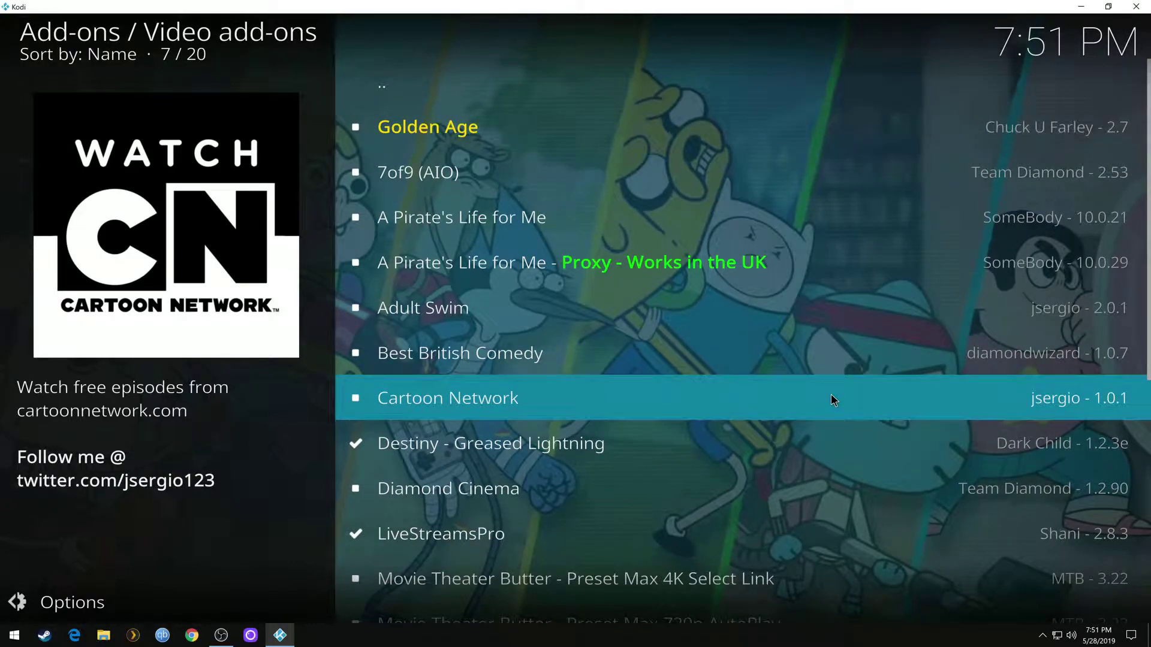
# - Leave the Diamond Build Repo's video add-ons list and return to the home screen's Add-ons section
pyautogui.press('BackSpace')
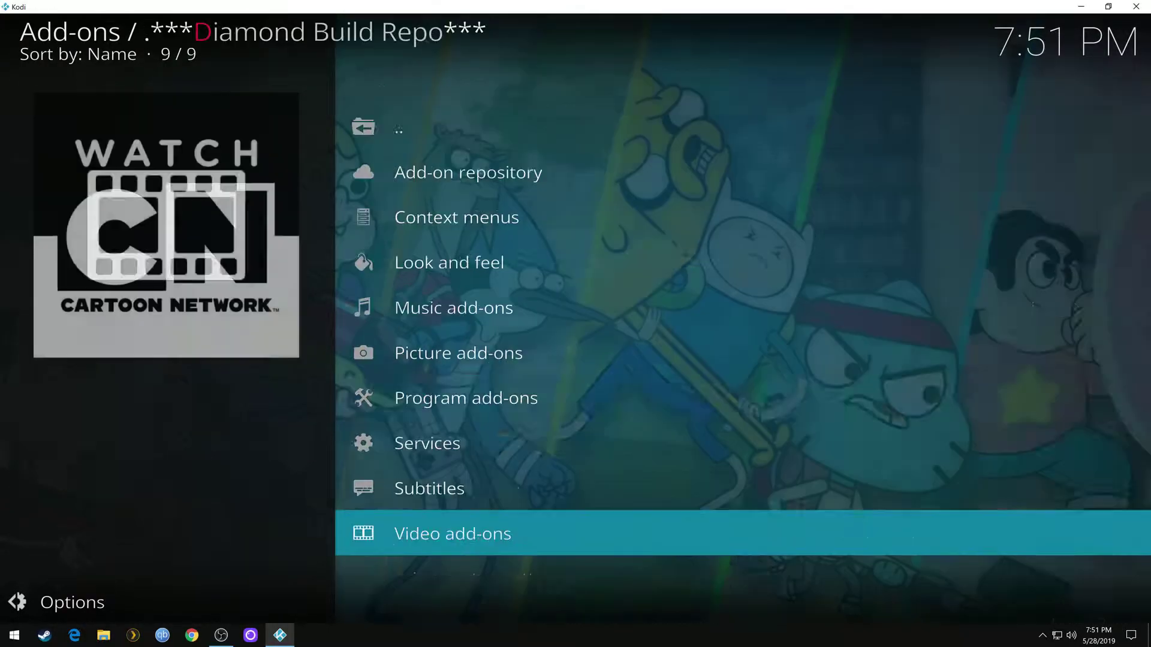
pyautogui.press('BackSpace')
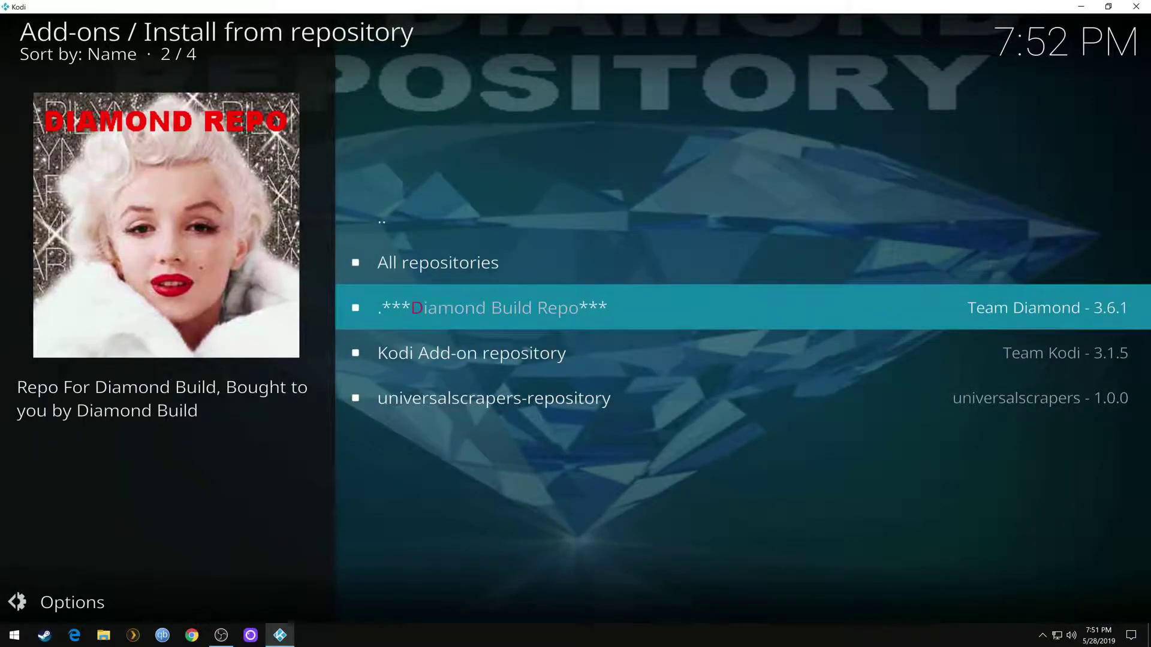
pyautogui.press('BackSpace')
pyautogui.press('BackSpace')
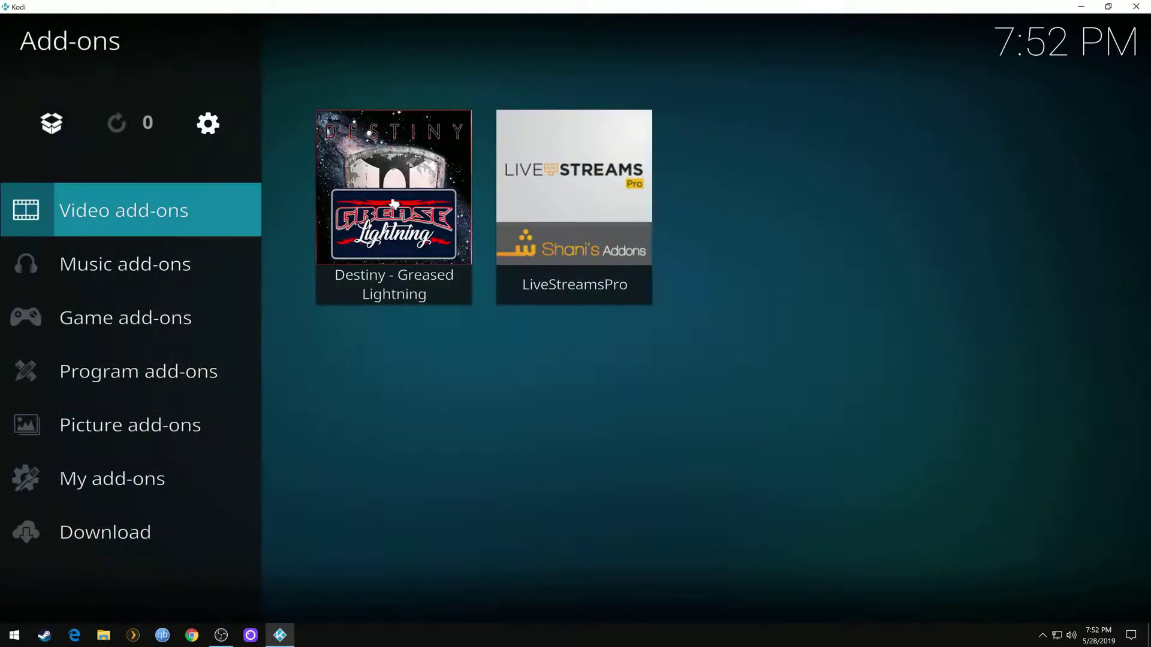
pyautogui.press('BackSpace')
# - Launch the Destiny - Greased Lightning video add-on and dismiss its changelog and the What is Destiny introduction
pyautogui.press('Right')
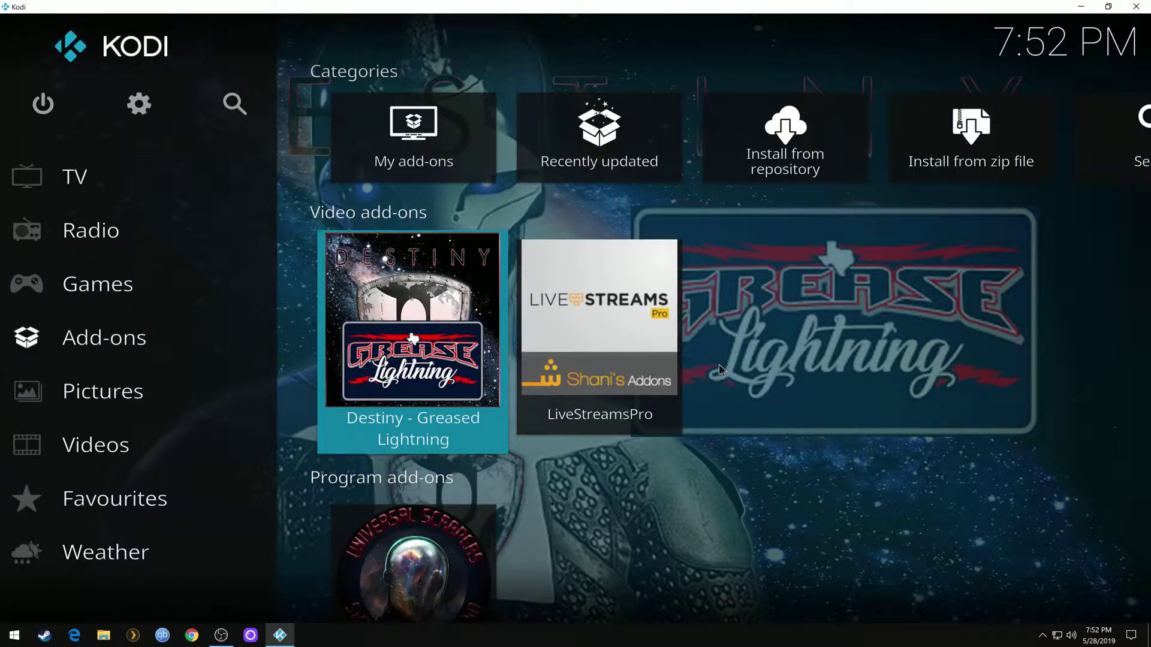
pyautogui.press('Right')
pyautogui.press('Left')
pyautogui.click(406, 355)
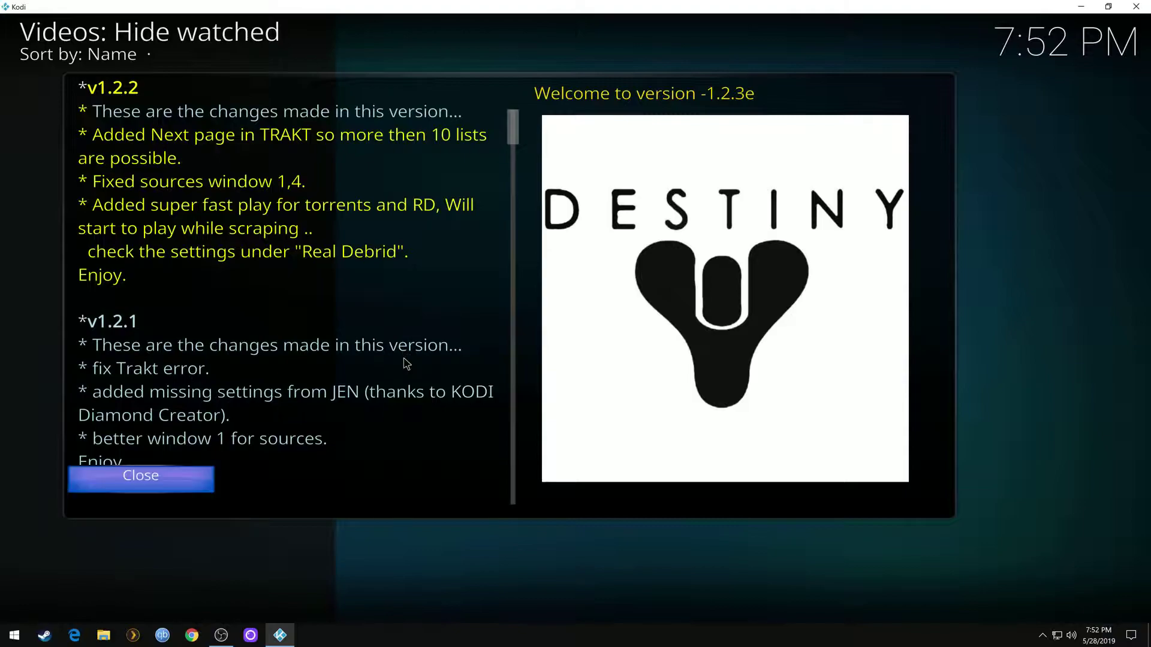
pyautogui.click(154, 478)
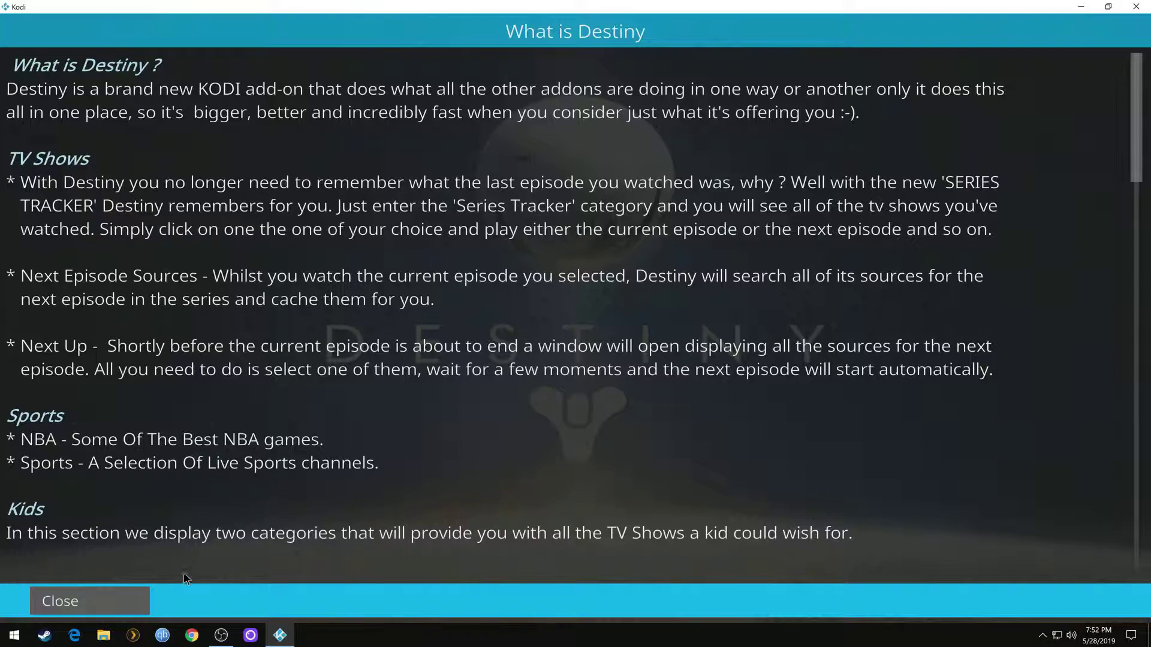
pyautogui.click(72, 603)
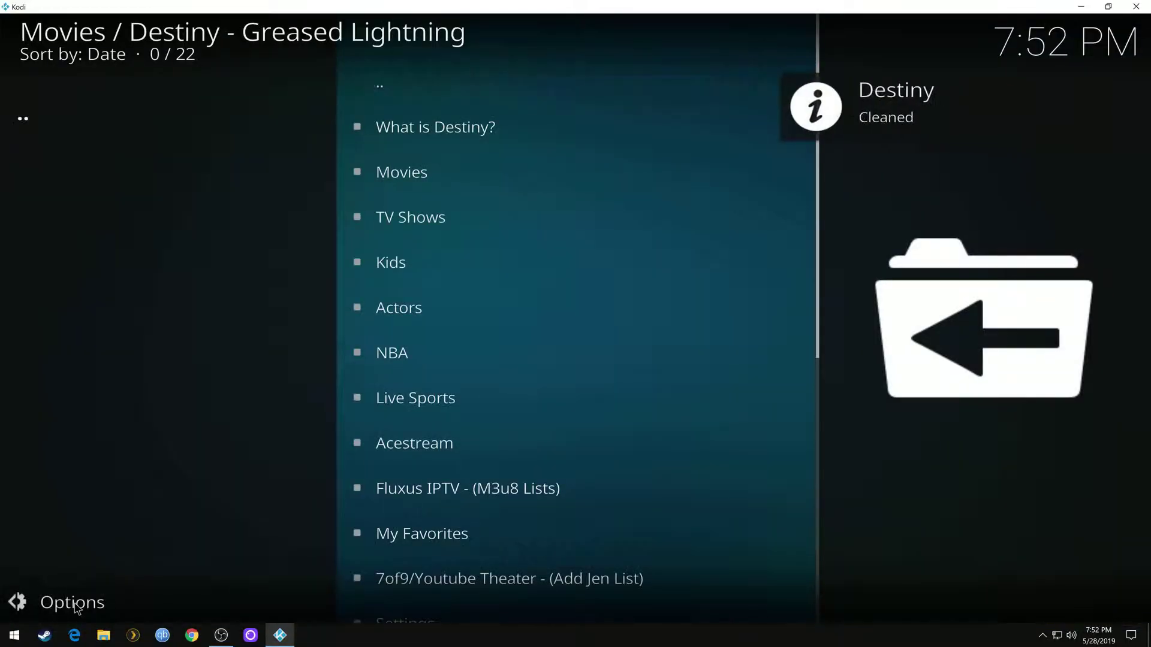